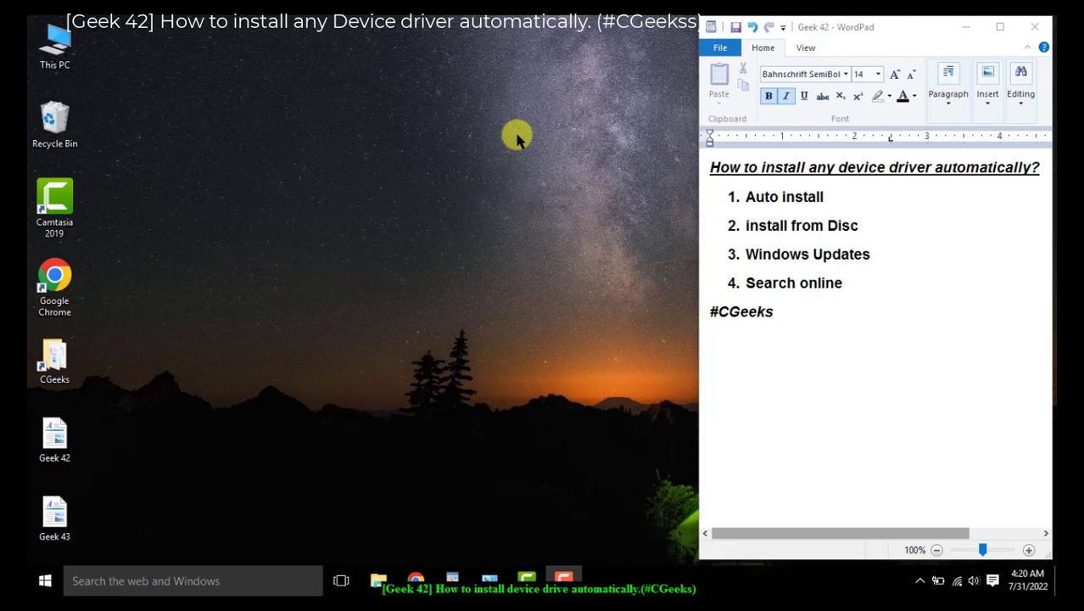
Step: Refresh the desktop, then highlight Auto install and install from Disc in the WordPad list
{"action": "right_click", "coordinate": [517, 136]}
{"action": "left_click", "coordinate": [533, 180]}
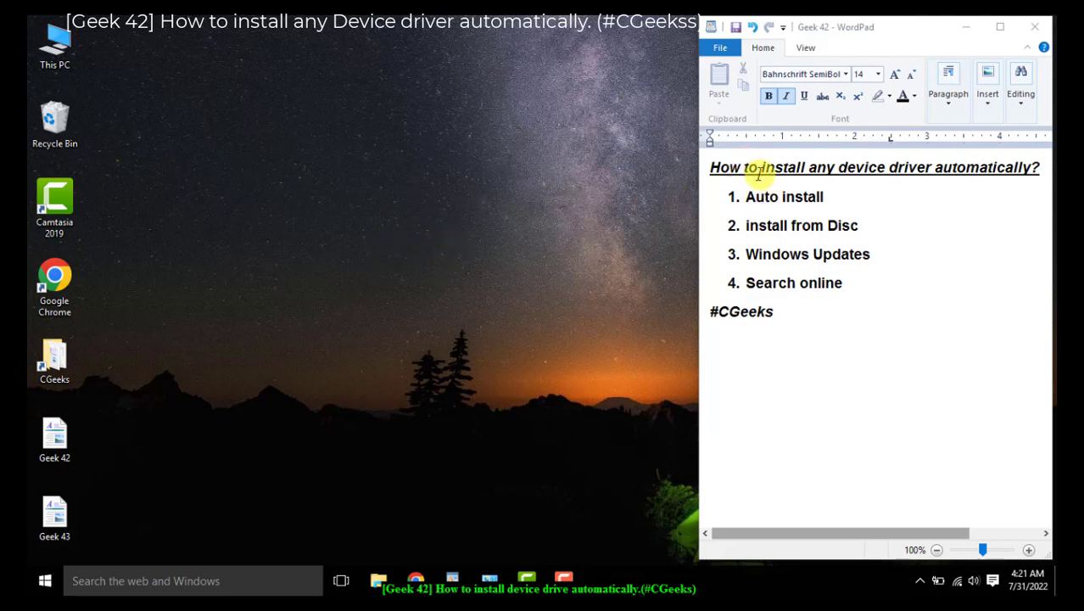
{"action": "left_click", "coordinate": [699, 200]}
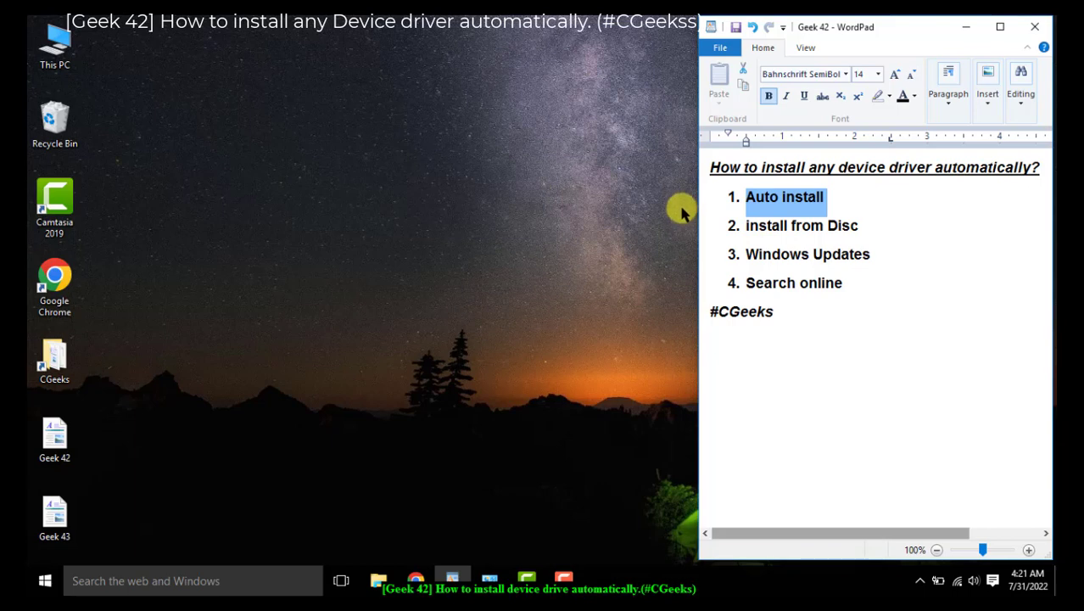
{"action": "left_click", "coordinate": [704, 227]}
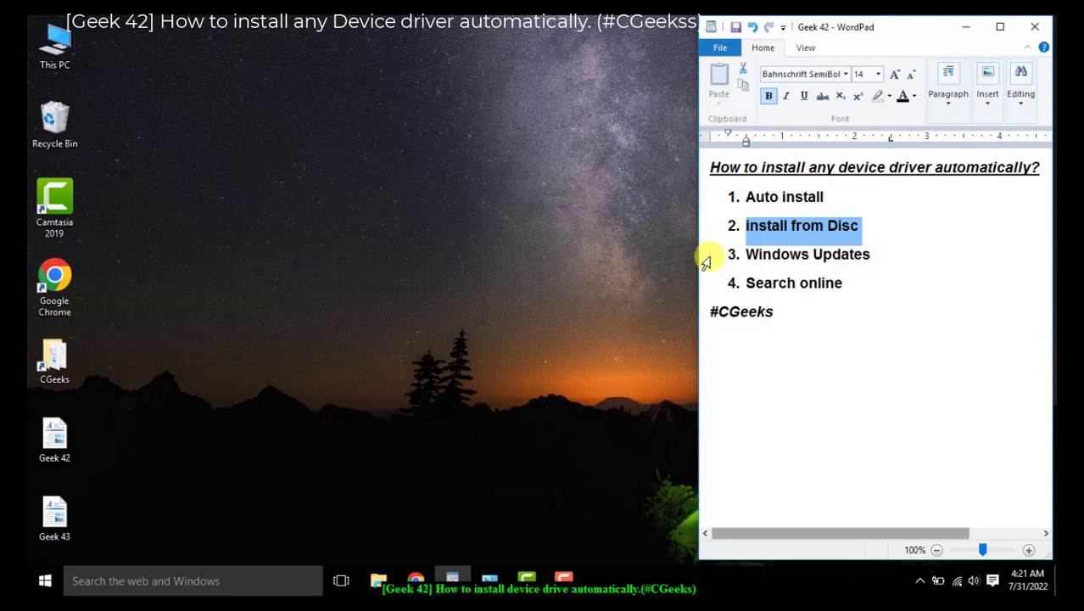
Step: Highlight Windows Updates and Search online, then reselect Auto install in WordPad
{"action": "left_click", "coordinate": [706, 259]}
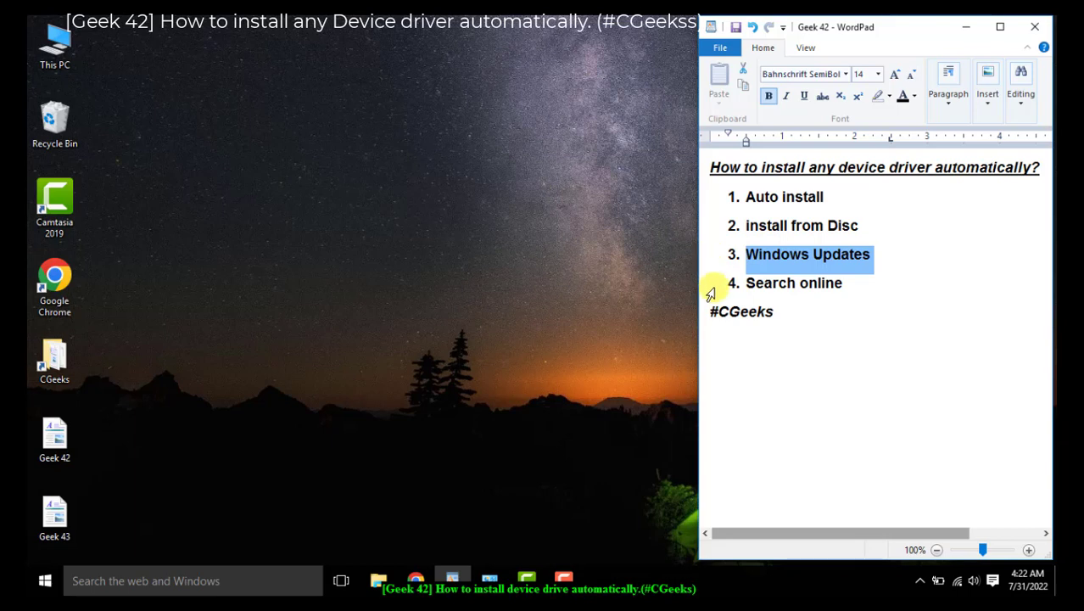
{"action": "left_click", "coordinate": [711, 292]}
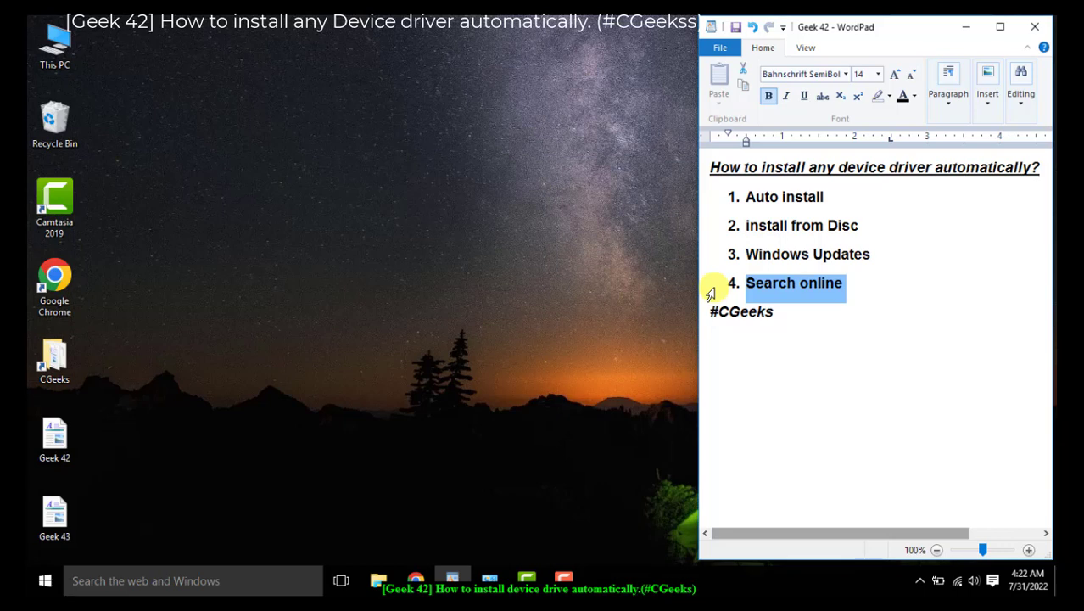
{"action": "left_click", "coordinate": [397, 217]}
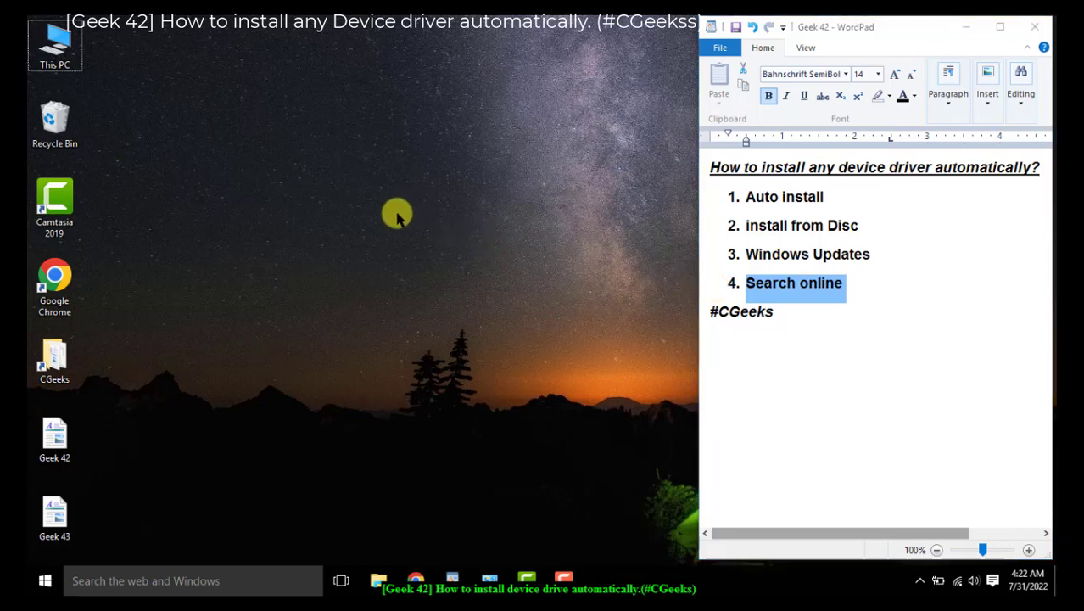
{"action": "left_click", "coordinate": [711, 184]}
{"action": "left_click", "coordinate": [709, 203]}
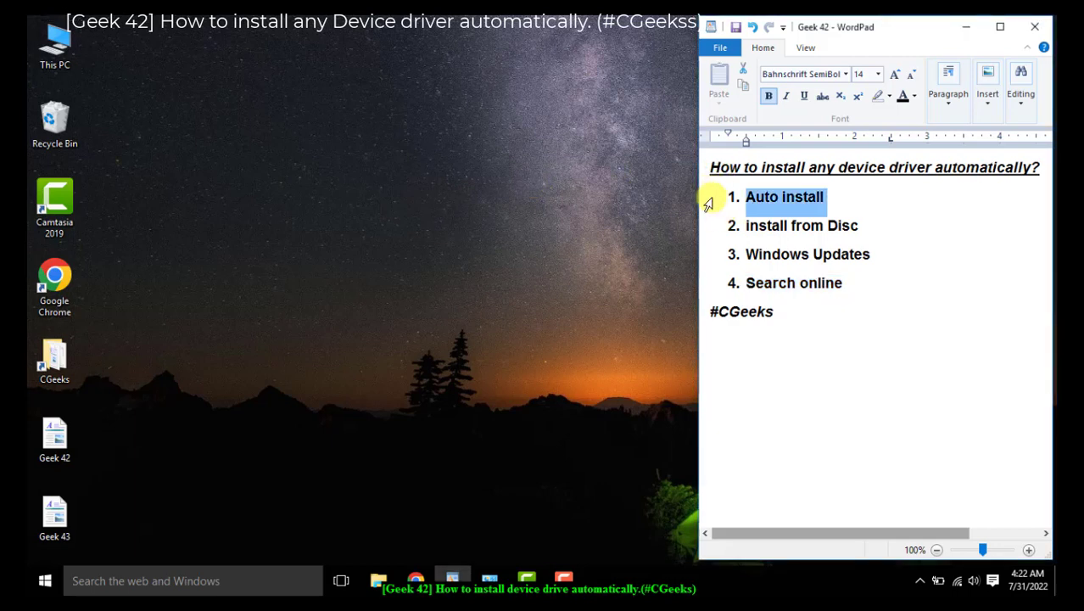
Step: Open Device Manager from This PC's Properties and expand Network adapters
{"action": "right_click", "coordinate": [53, 64]}
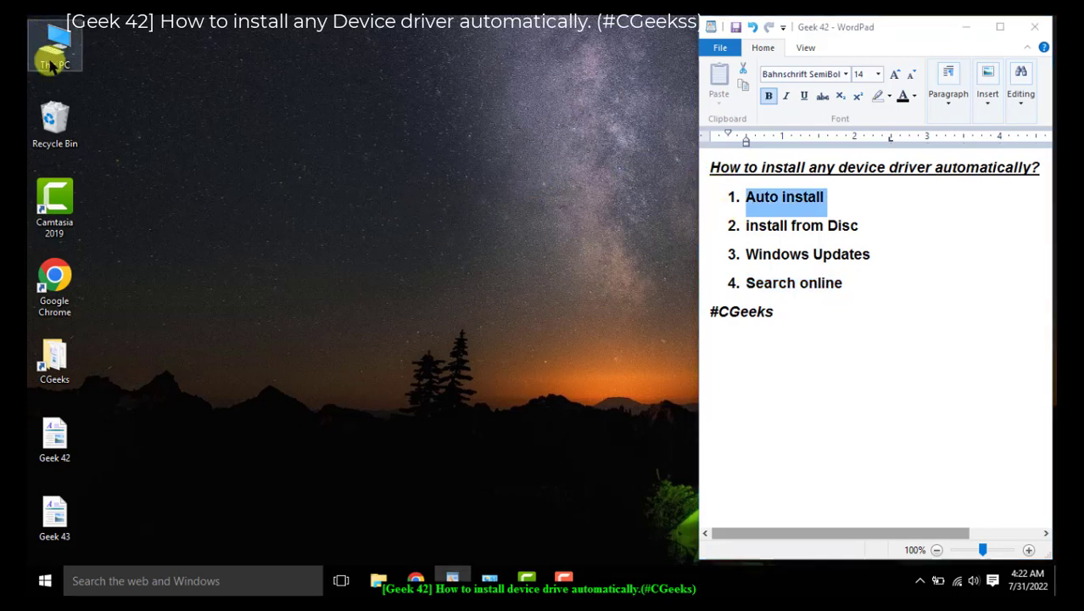
{"action": "left_click", "coordinate": [142, 238]}
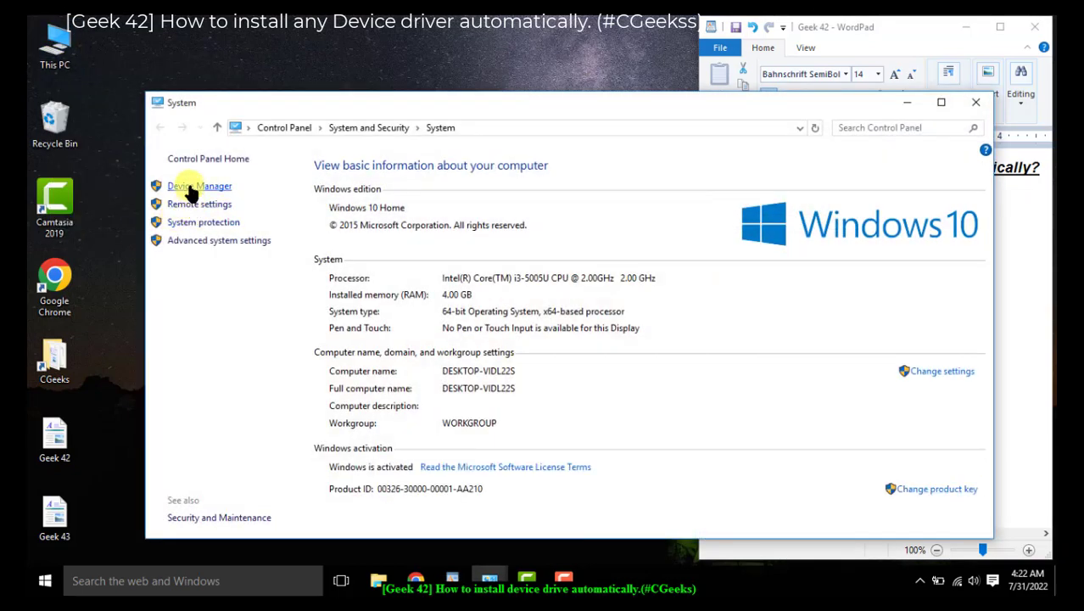
{"action": "left_click", "coordinate": [193, 186]}
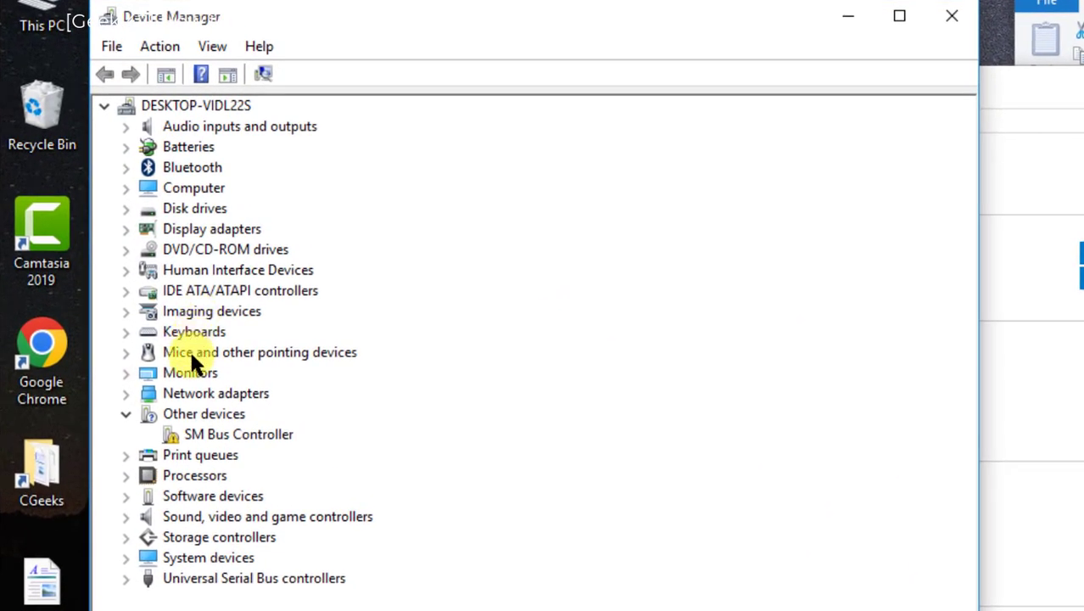
{"action": "left_click", "coordinate": [127, 394]}
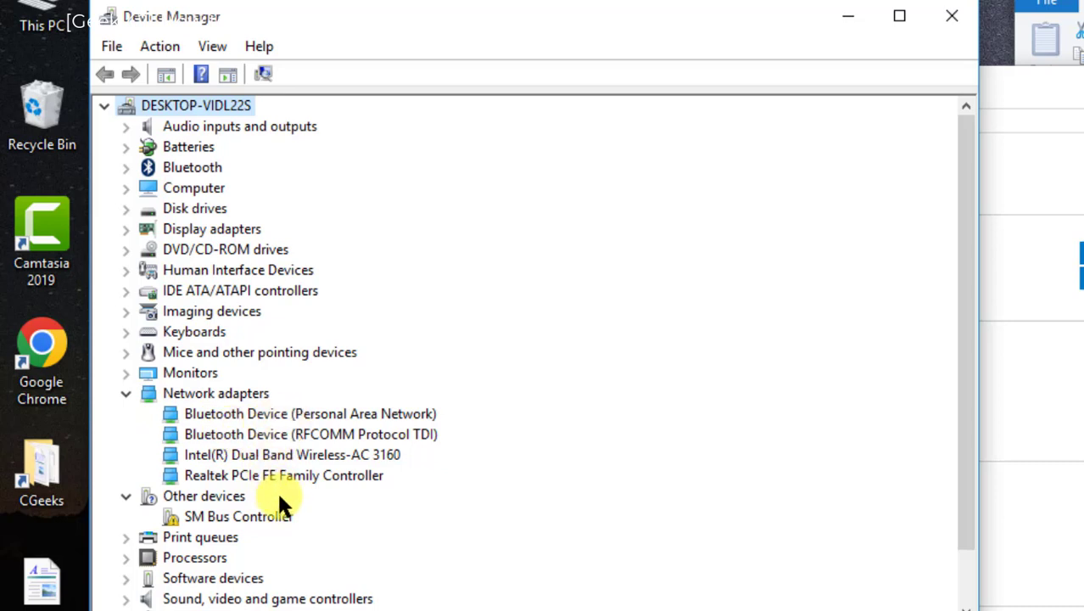
{"action": "scroll", "coordinate": [271, 504], "scroll_direction": "down", "scroll_amount": 1}
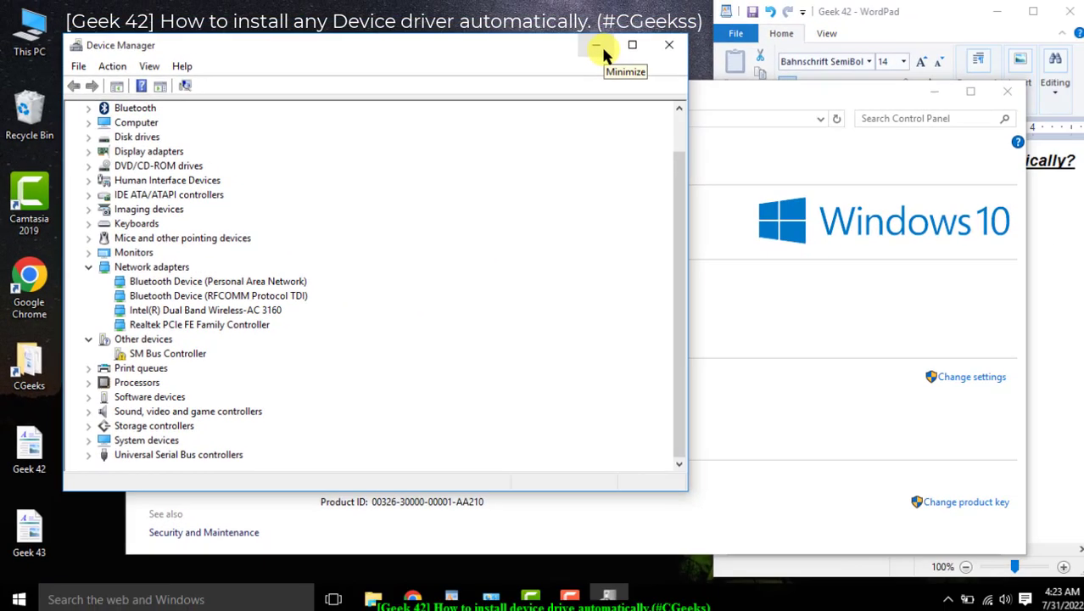
Step: Minimize Device Manager and the System window, then highlight install from Disc in WordPad
{"action": "left_click", "coordinate": [596, 49]}
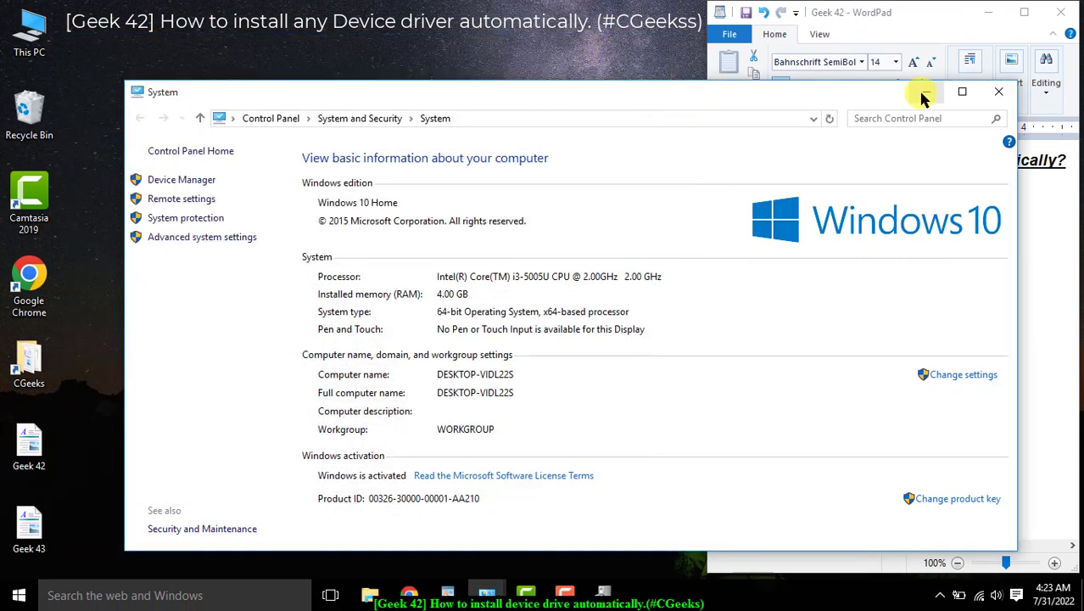
{"action": "left_click_drag", "start_coordinate": [852, 100], "coordinate": [817, 283]}
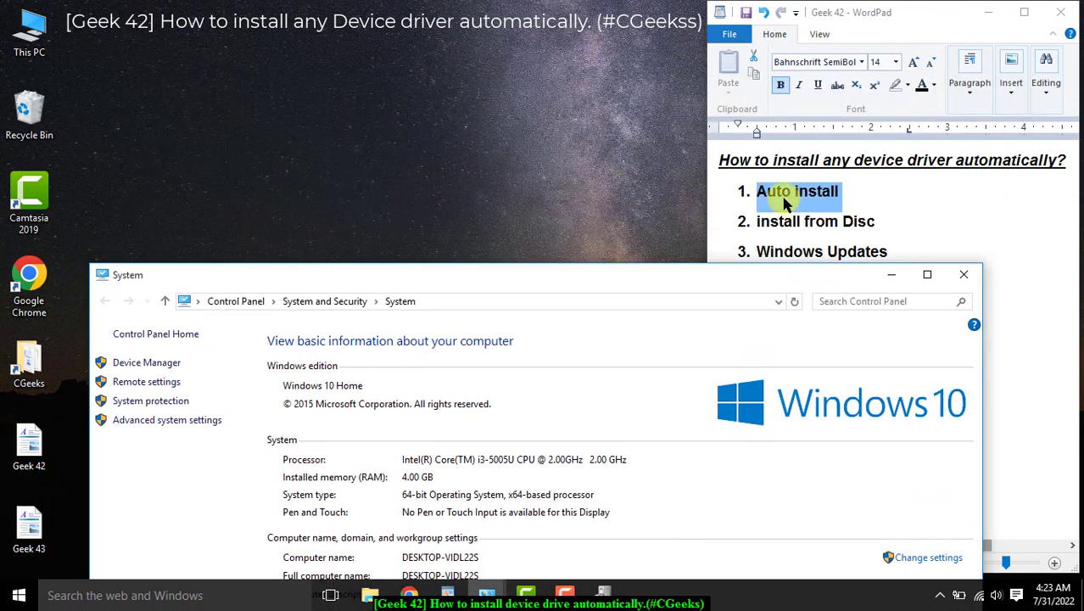
{"action": "left_click", "coordinate": [622, 226]}
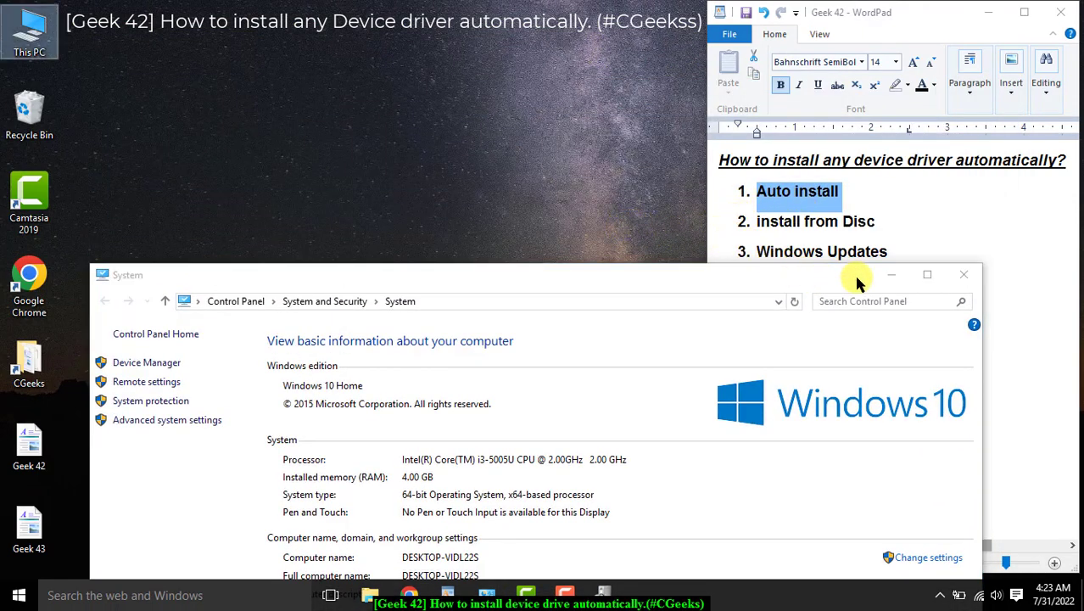
{"action": "left_click", "coordinate": [889, 275]}
{"action": "left_click", "coordinate": [715, 225]}
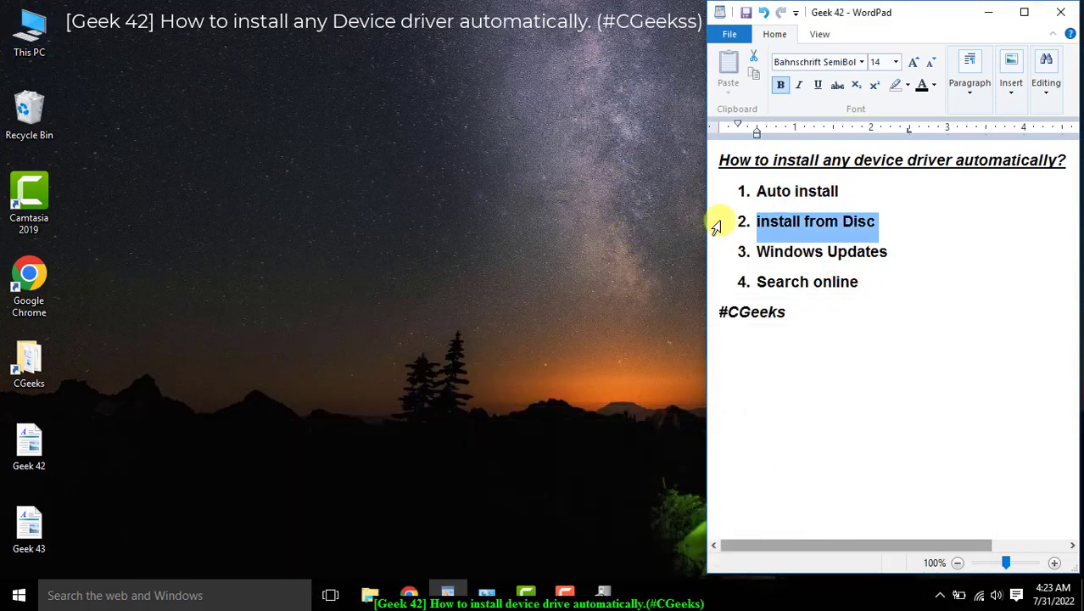
Step: Open This PC, select DVD RW Drive (G:), minimize it, and highlight Windows Updates in WordPad
{"action": "left_click", "coordinate": [18, 36]}
{"action": "double_click", "coordinate": [19, 36]}
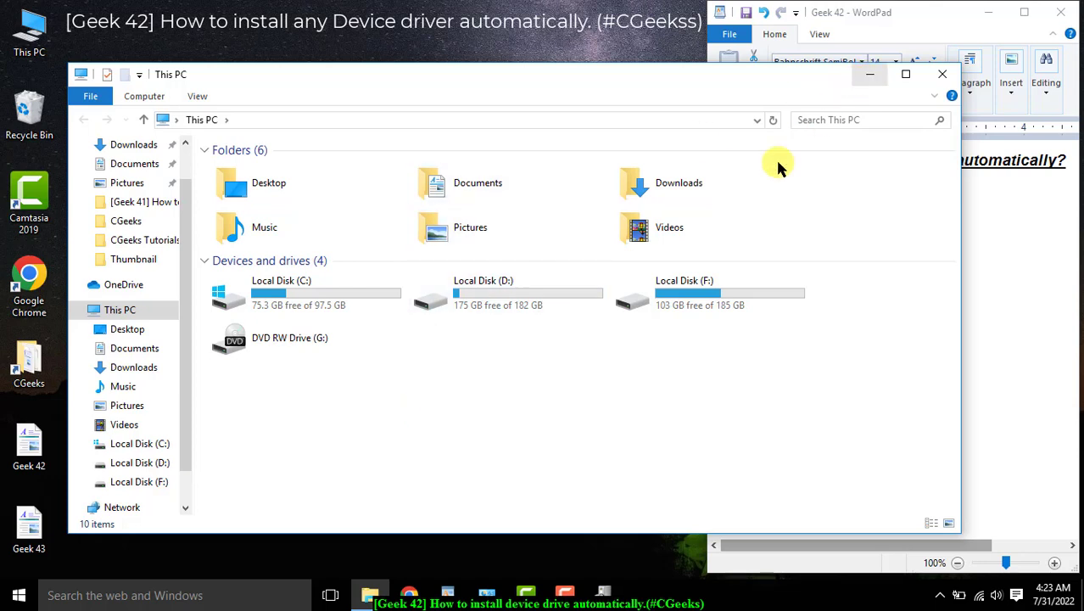
{"action": "left_click", "coordinate": [223, 344]}
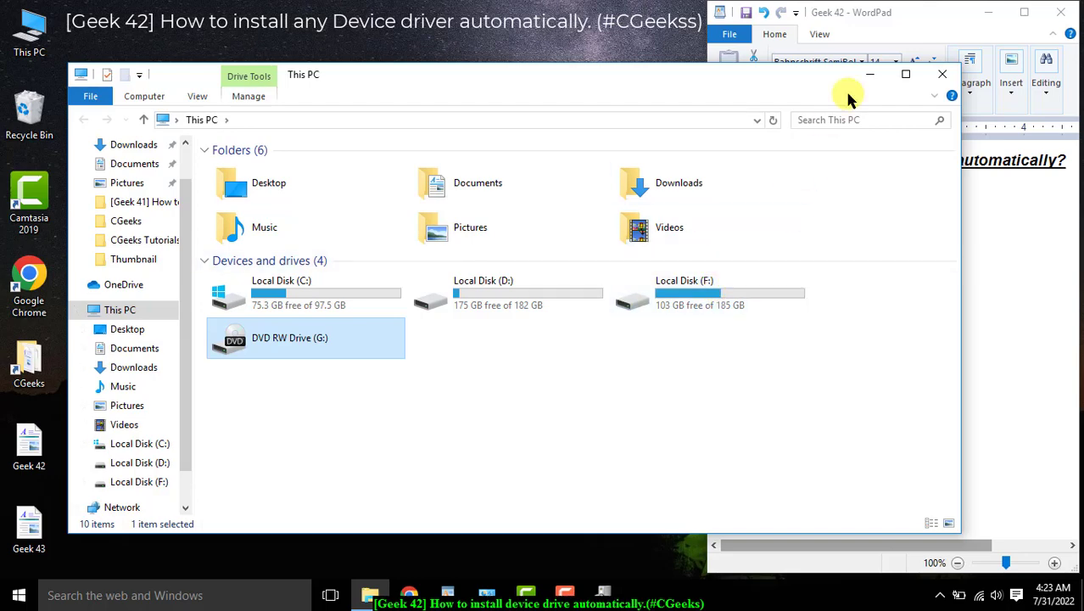
{"action": "left_click", "coordinate": [868, 76]}
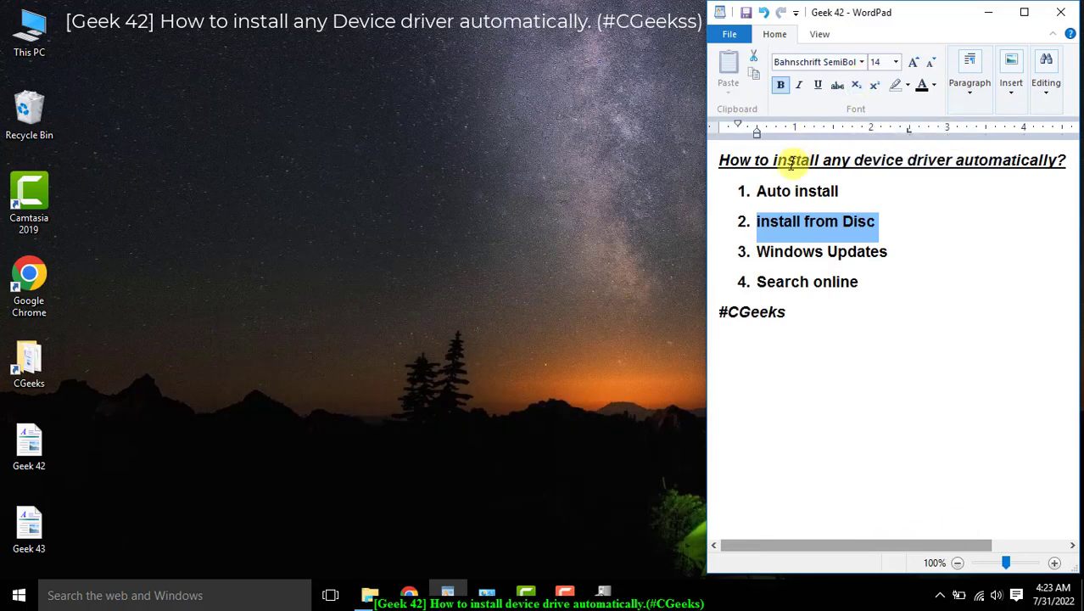
{"action": "left_click", "coordinate": [718, 255]}
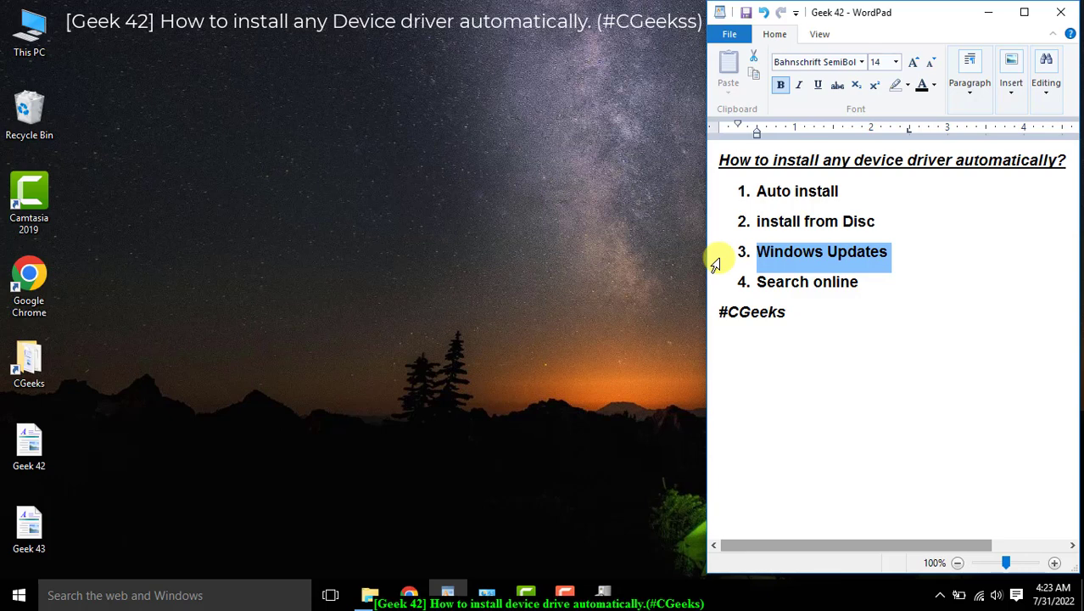
Step: Open Update & security in Windows Settings from the Start menu
{"action": "right_click", "coordinate": [17, 42]}
{"action": "left_click", "coordinate": [19, 595]}
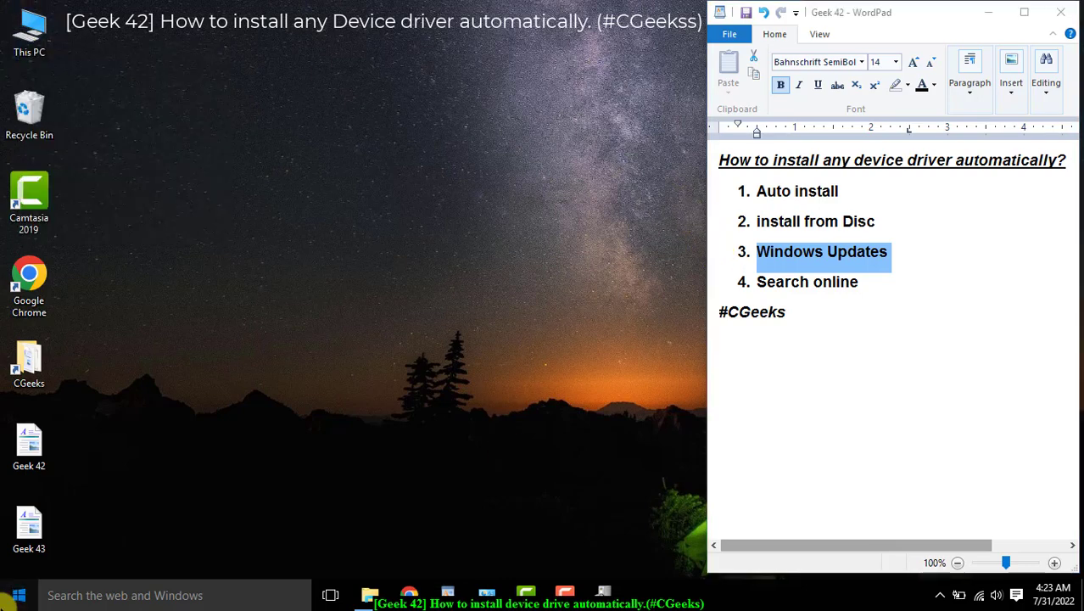
{"action": "left_click", "coordinate": [17, 506]}
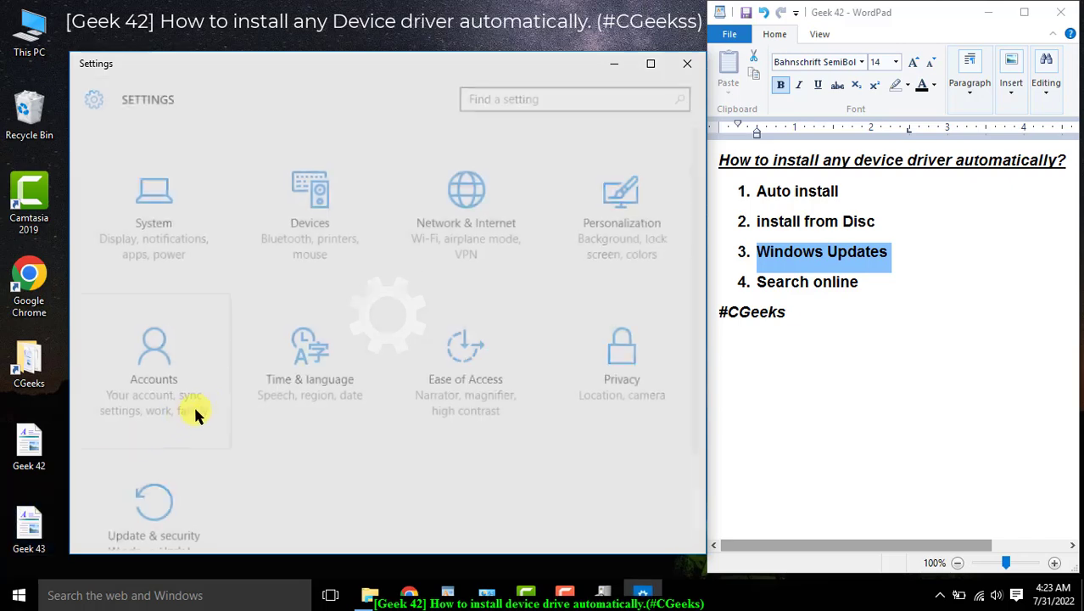
{"action": "scroll", "coordinate": [329, 407], "scroll_direction": "down", "scroll_amount": 2}
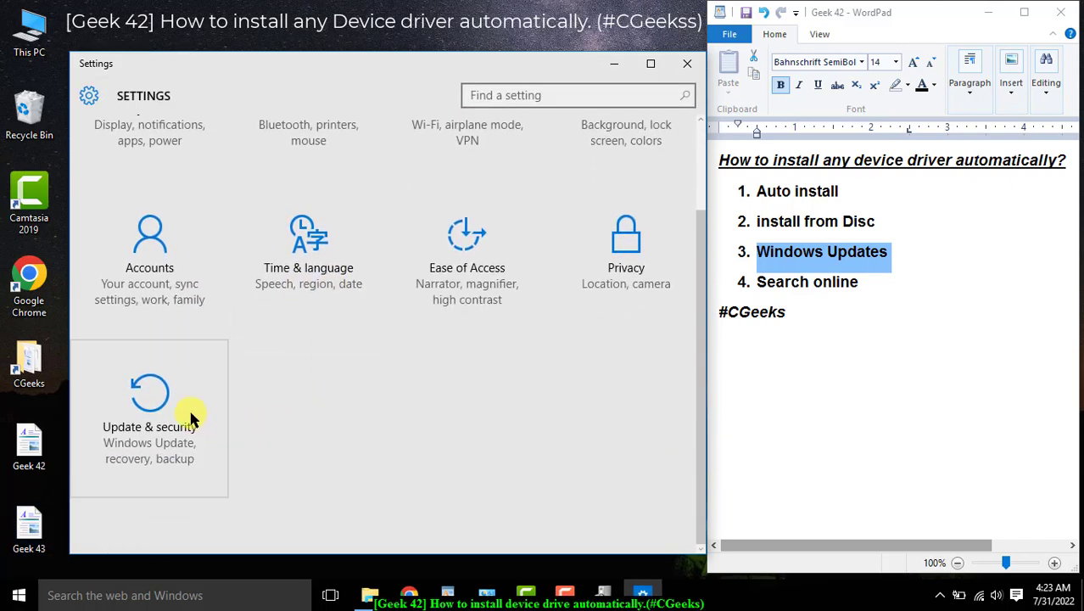
{"action": "left_click", "coordinate": [163, 409]}
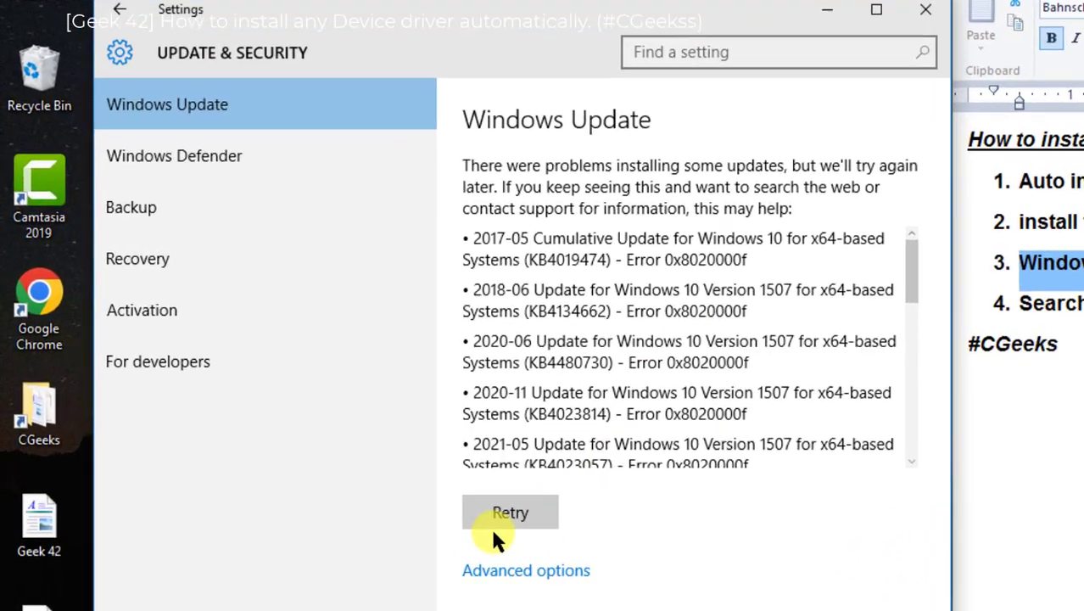
Step: Retry the Windows Update check and review the list of available updates
{"action": "left_click", "coordinate": [501, 522]}
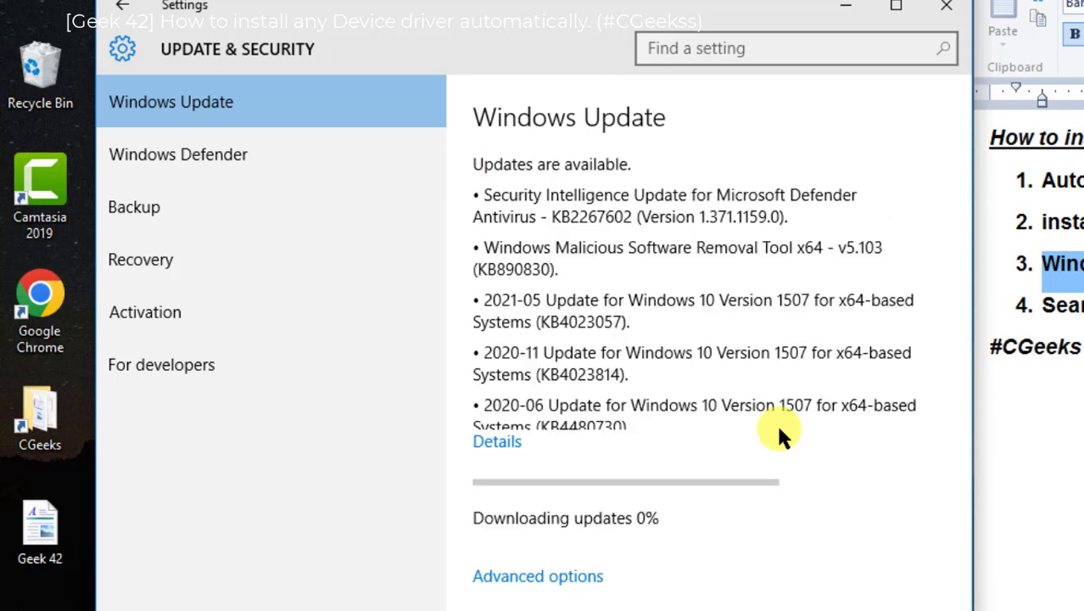
{"action": "scroll", "coordinate": [727, 356], "scroll_direction": "down", "scroll_amount": 3}
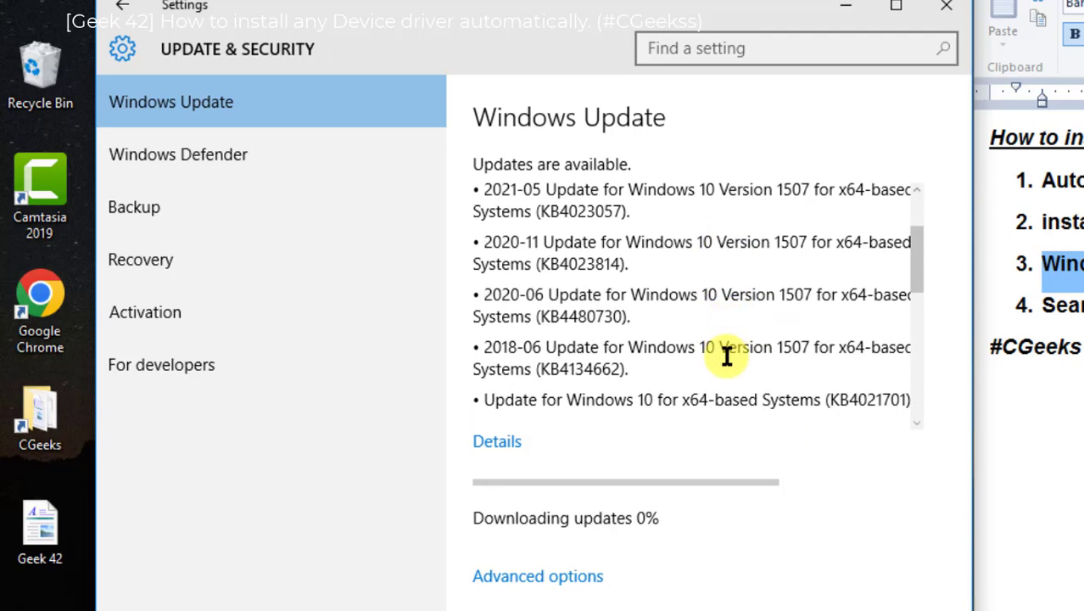
{"action": "scroll", "coordinate": [727, 357], "scroll_direction": "down", "scroll_amount": 2}
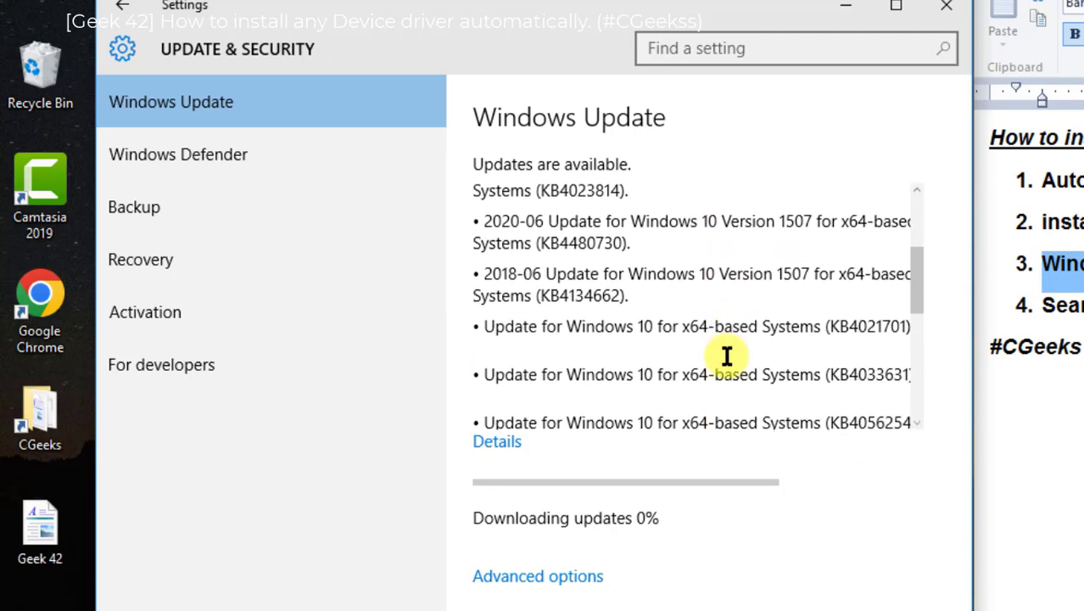
{"action": "scroll", "coordinate": [726, 352], "scroll_direction": "up", "scroll_amount": 4}
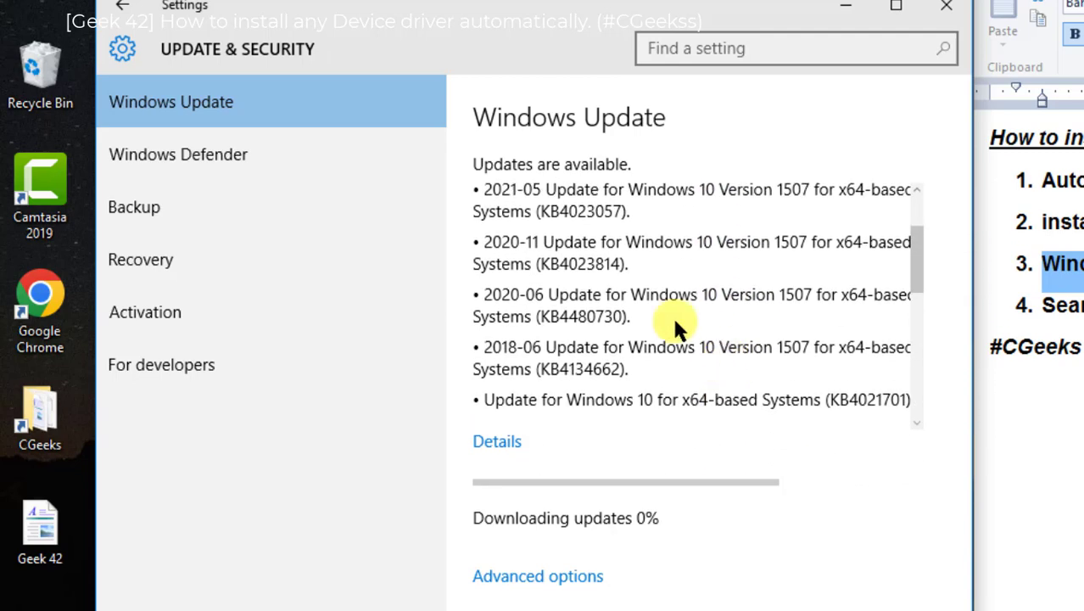
{"action": "scroll", "coordinate": [600, 246], "scroll_direction": "down", "scroll_amount": 2}
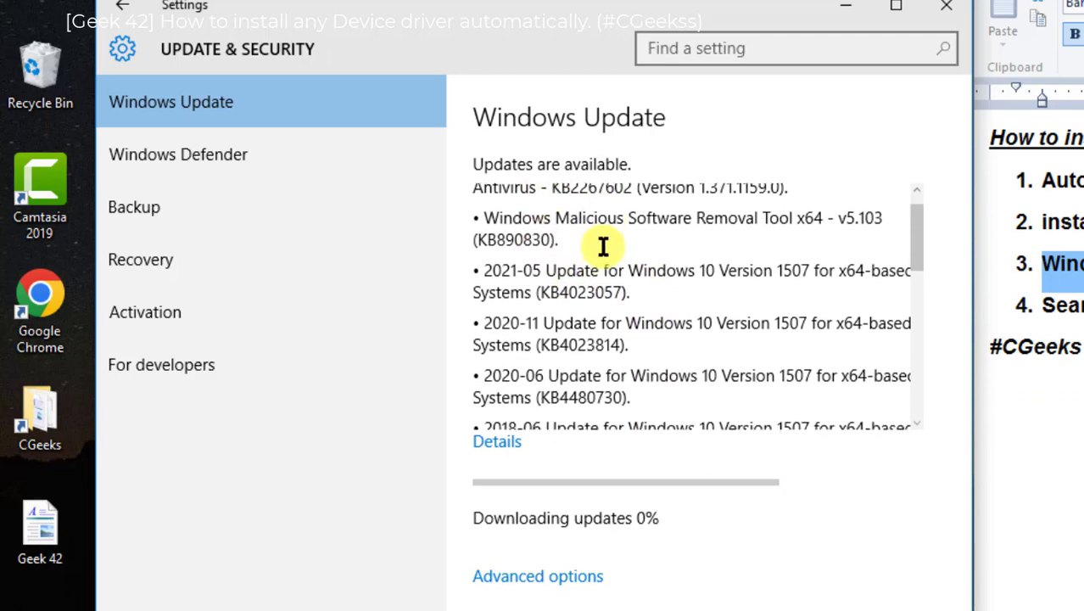
{"action": "scroll", "coordinate": [602, 247], "scroll_direction": "down", "scroll_amount": 5}
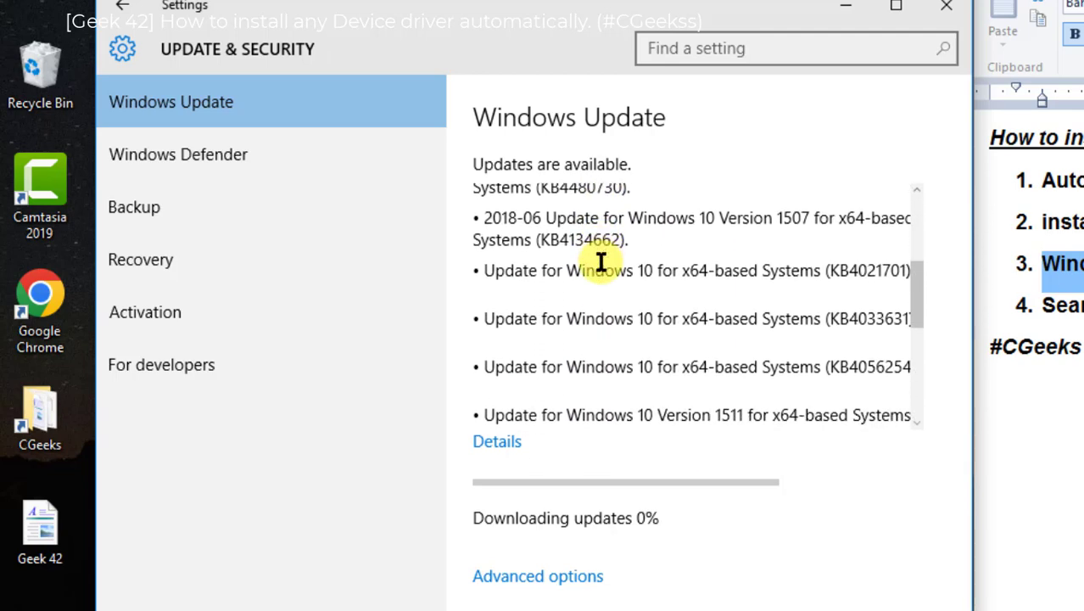
{"action": "scroll", "coordinate": [600, 263], "scroll_direction": "down", "scroll_amount": 4}
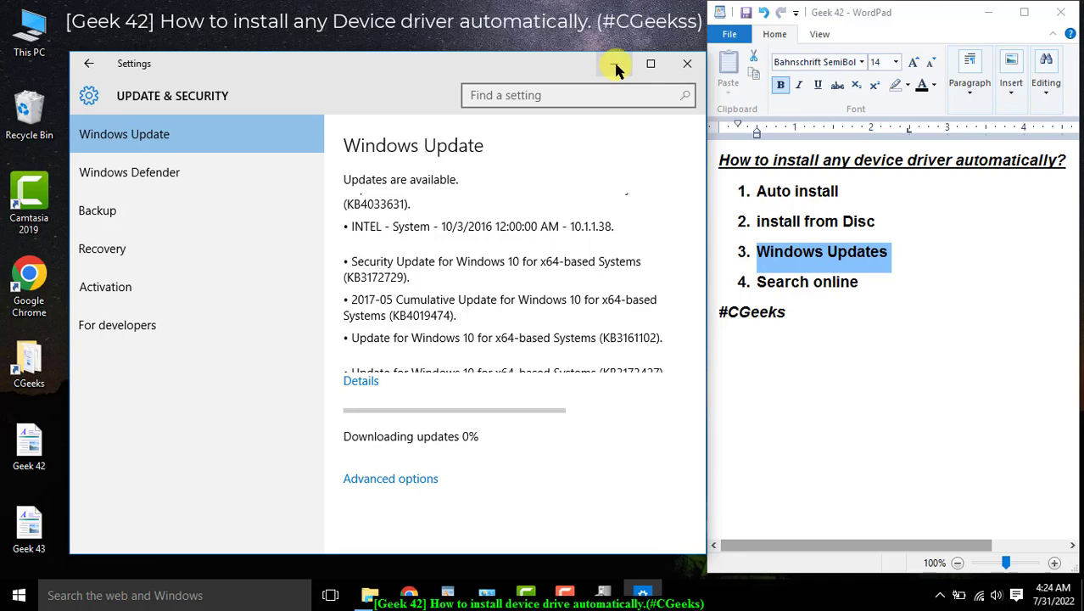
Step: Close Windows Update, highlight Search online in WordPad, and open Device Manager via This PC
{"action": "left_click", "coordinate": [688, 64]}
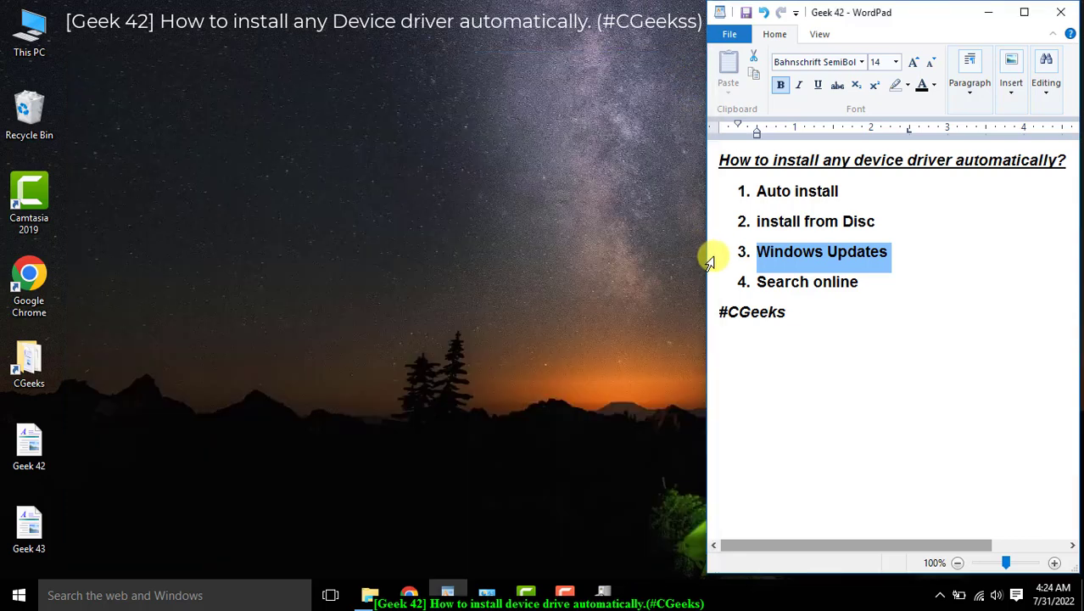
{"action": "left_click", "coordinate": [715, 283]}
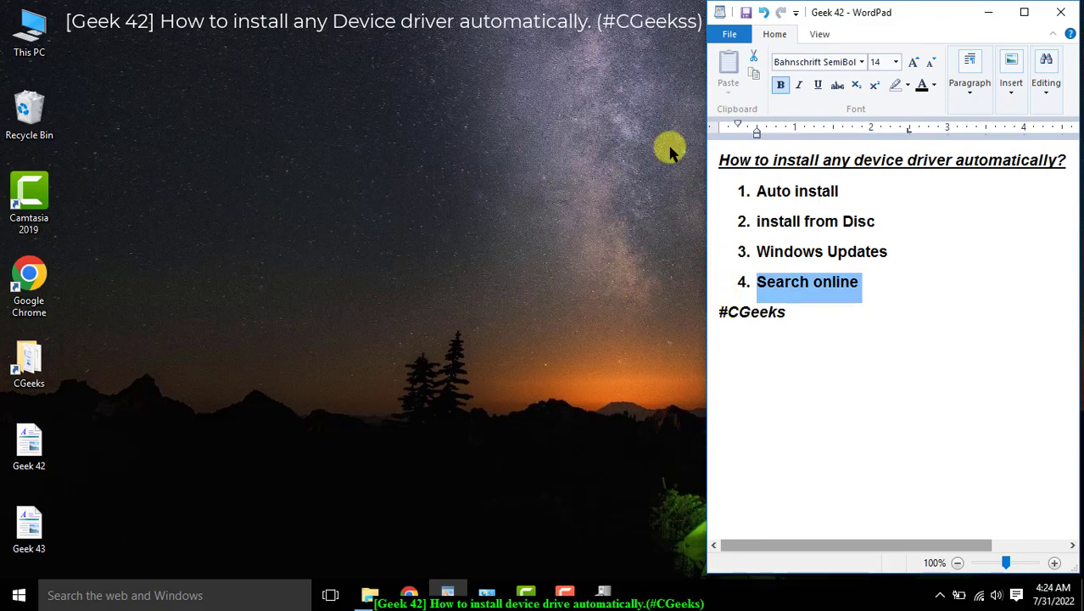
{"action": "right_click", "coordinate": [35, 49]}
{"action": "left_click", "coordinate": [65, 230]}
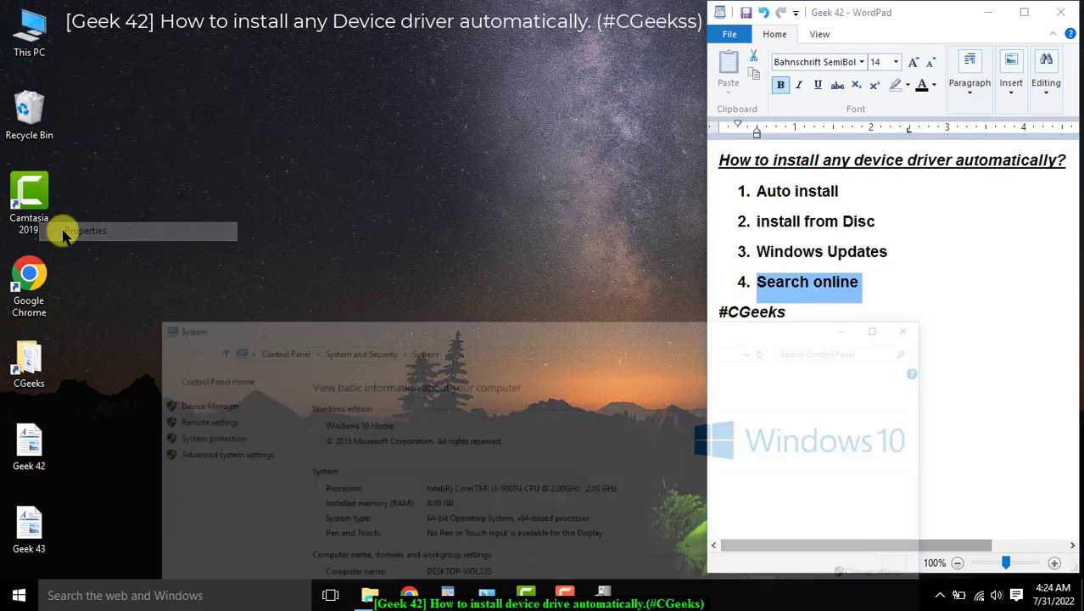
{"action": "left_click", "coordinate": [140, 364]}
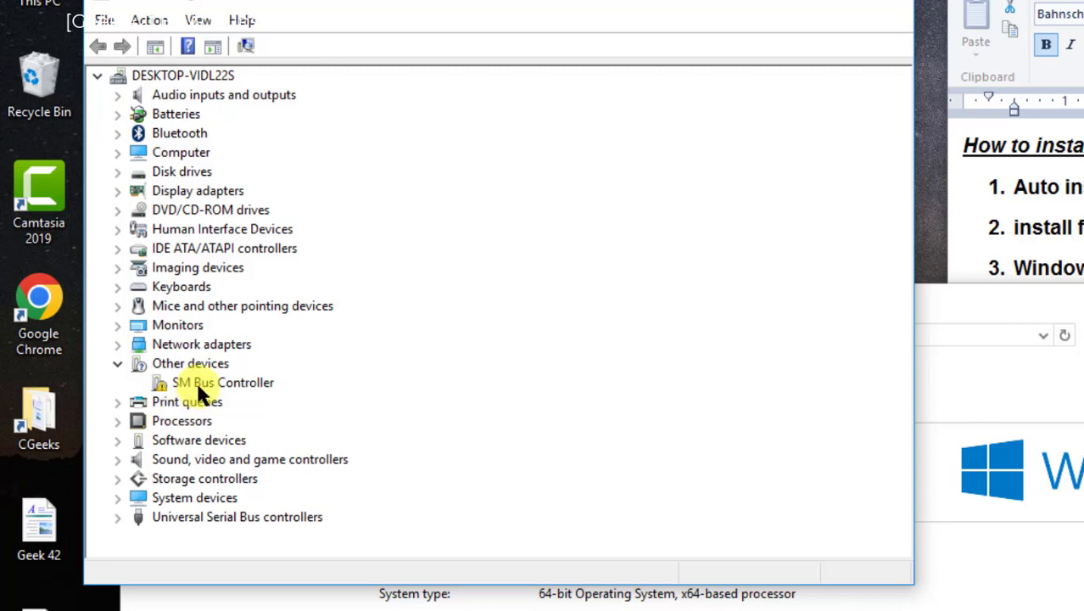
Step: Expand and collapse Universal Serial Bus controllers in Device Manager
{"action": "left_click", "coordinate": [117, 519]}
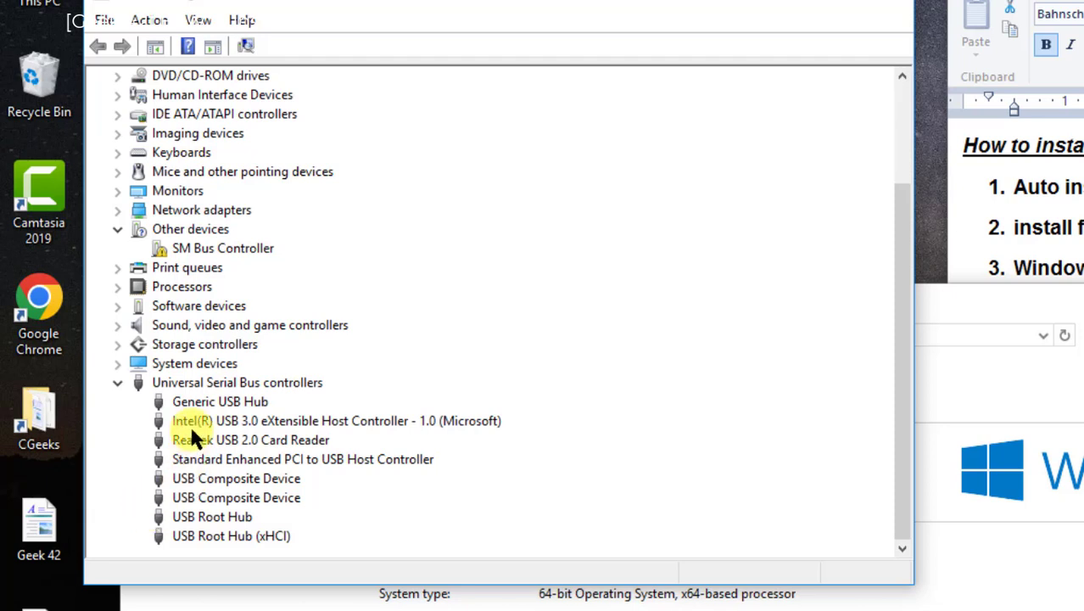
{"action": "scroll", "coordinate": [195, 509], "scroll_direction": "up", "scroll_amount": 3}
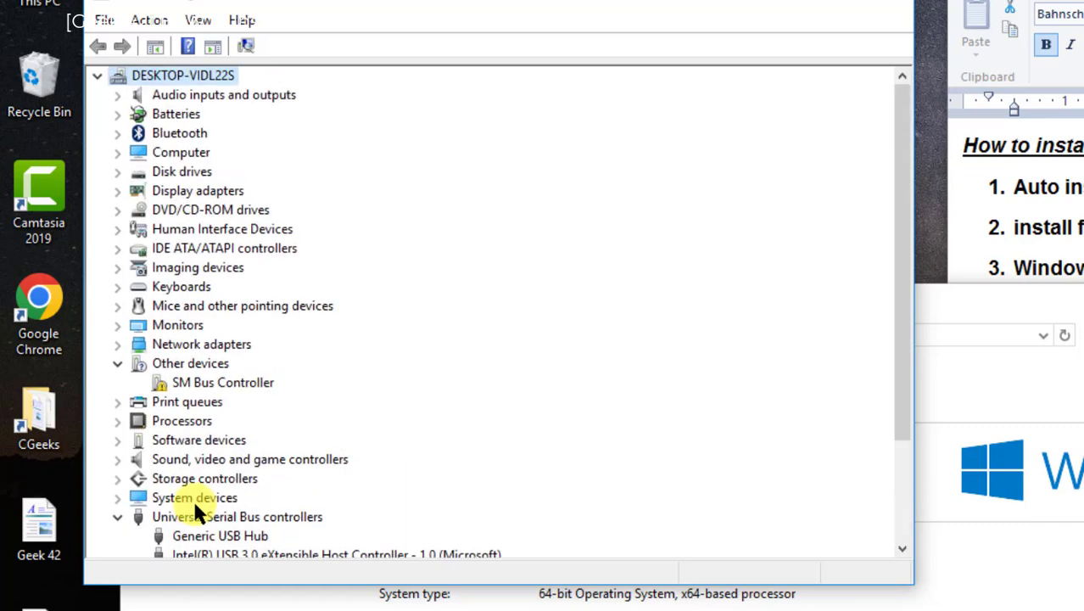
{"action": "left_click", "coordinate": [117, 517]}
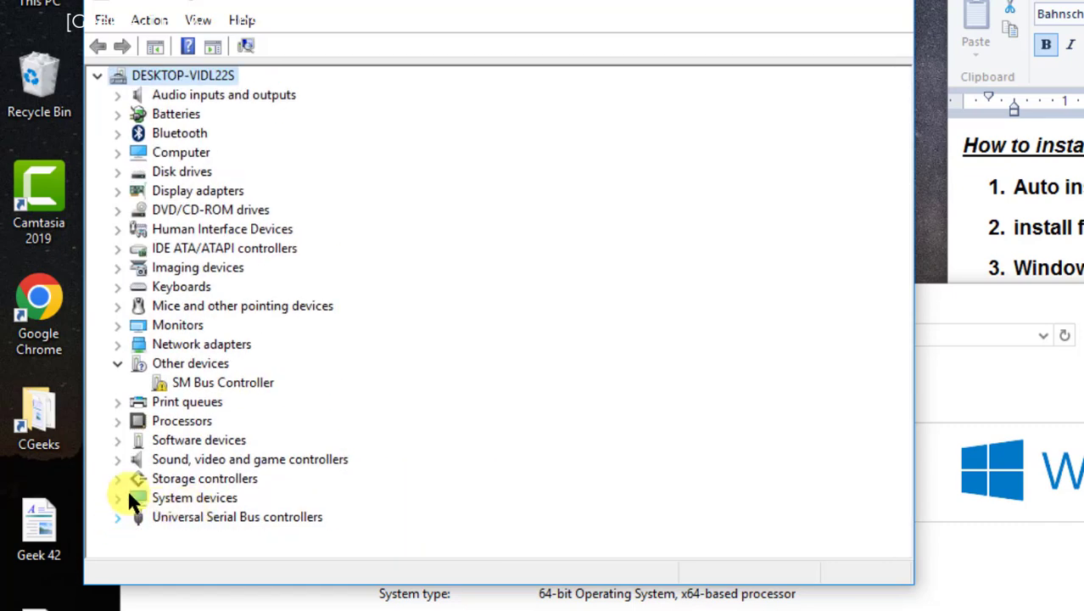
{"action": "right_click", "coordinate": [201, 377]}
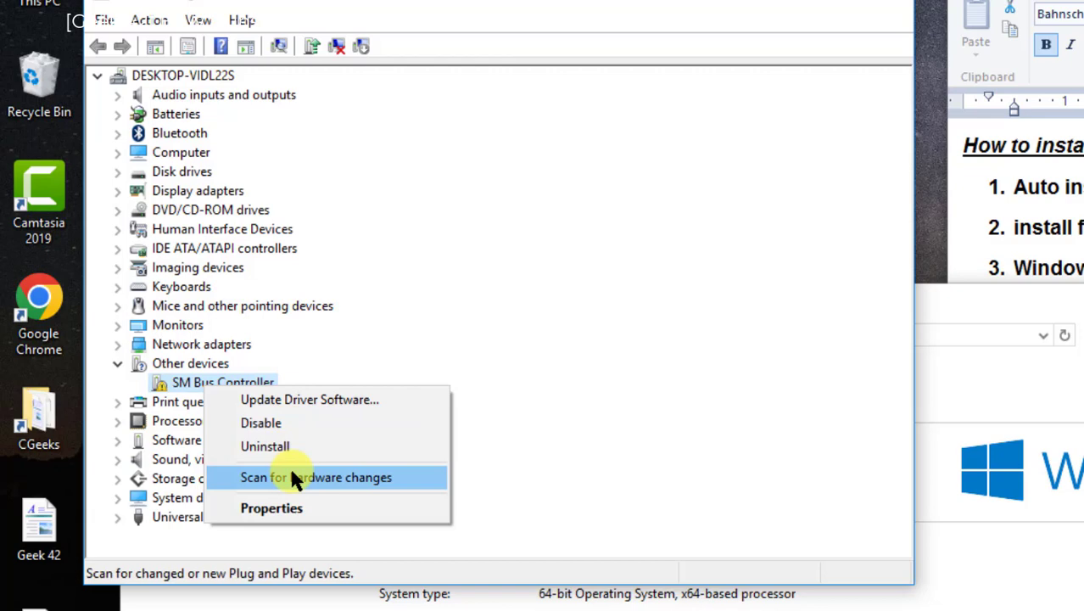
{"action": "left_click", "coordinate": [290, 505]}
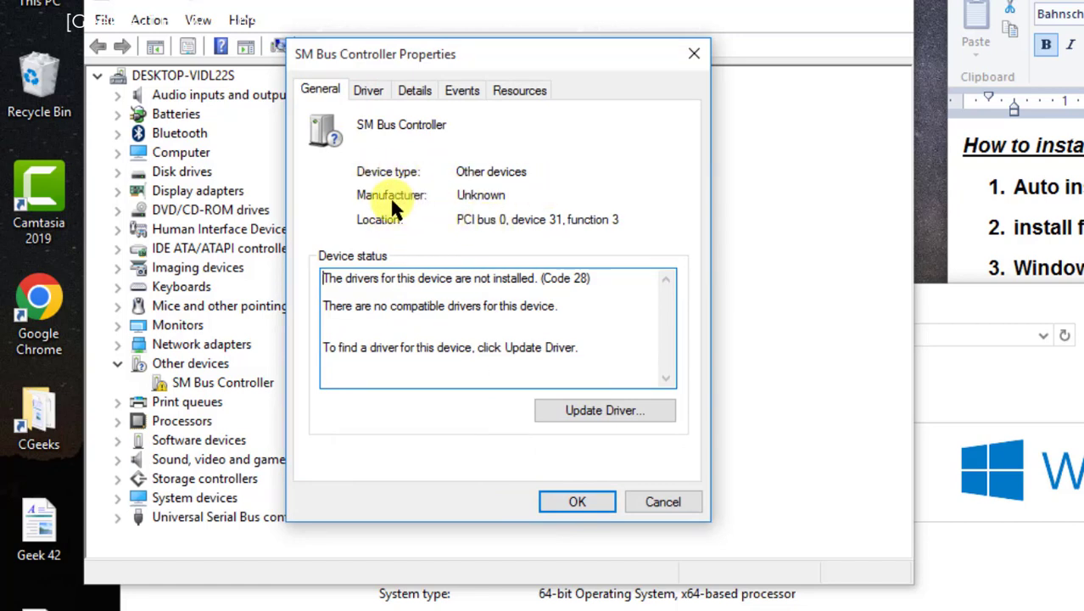
{"action": "left_click", "coordinate": [367, 92]}
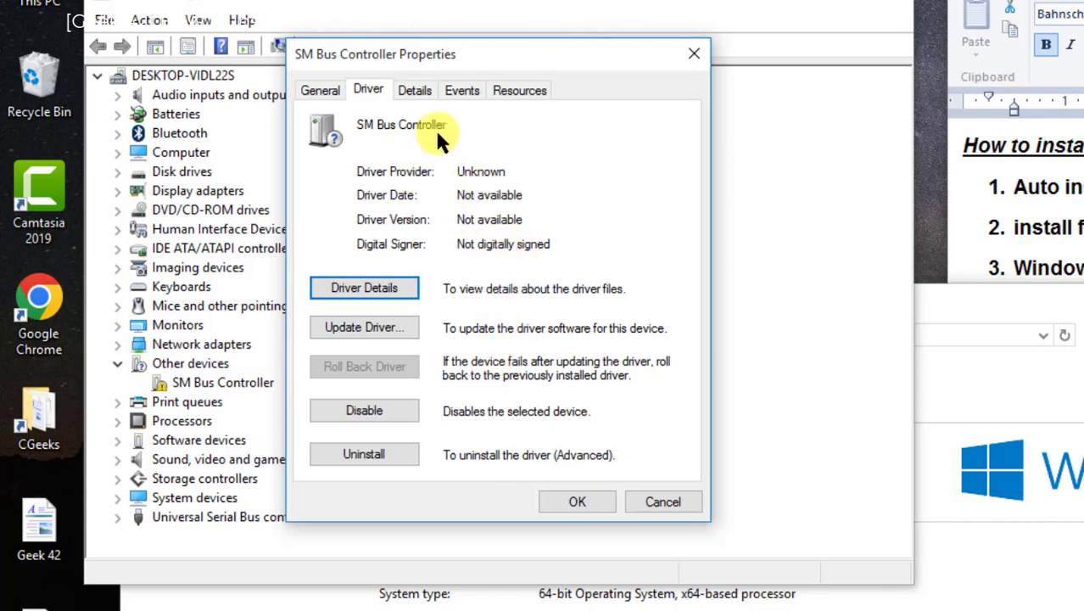
{"action": "left_click", "coordinate": [410, 94]}
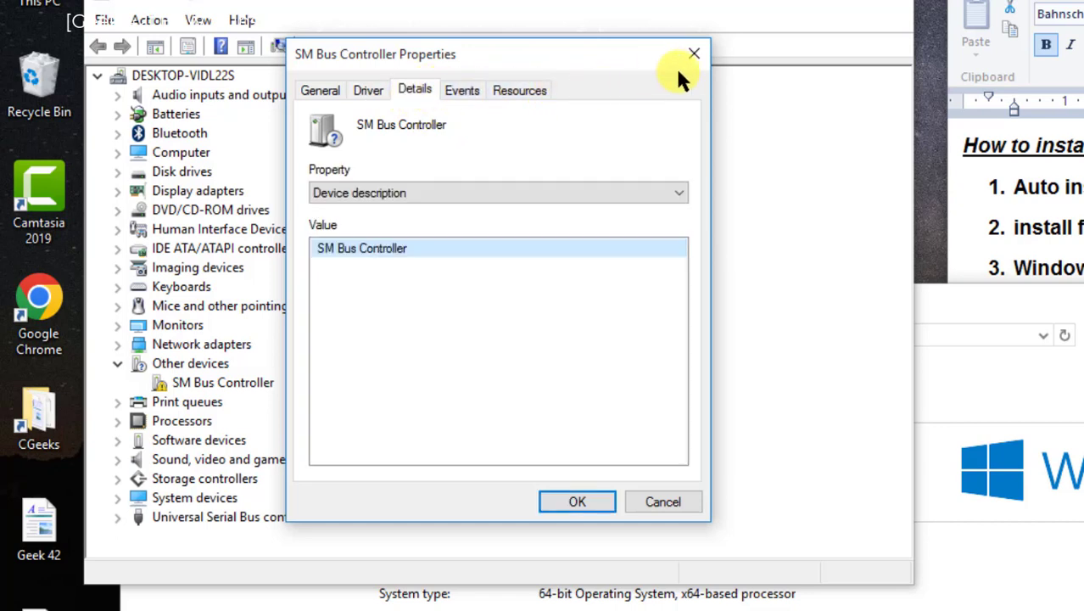
{"action": "left_click", "coordinate": [696, 55]}
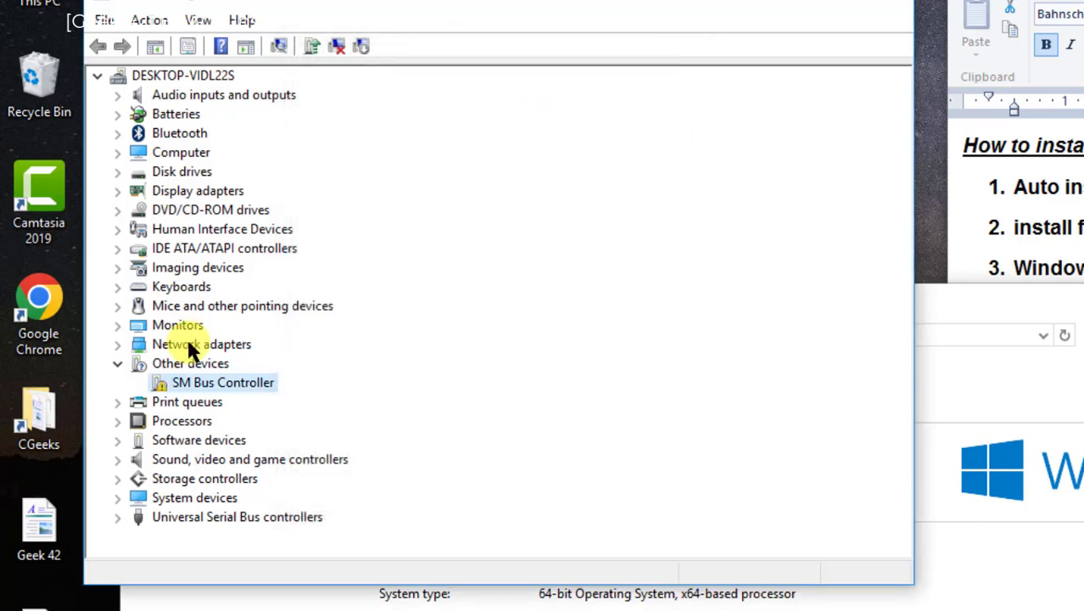
Step: Start Update Driver Software for SM Bus Controller and choose Browse my computer
{"action": "right_click", "coordinate": [218, 386]}
{"action": "left_click", "coordinate": [254, 391]}
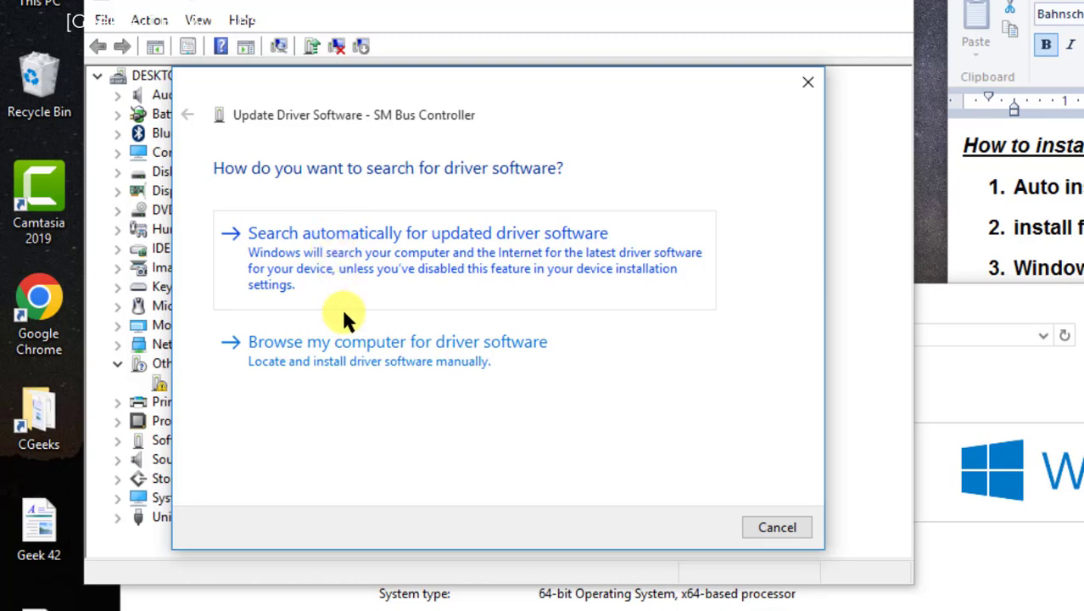
{"action": "left_click", "coordinate": [328, 355]}
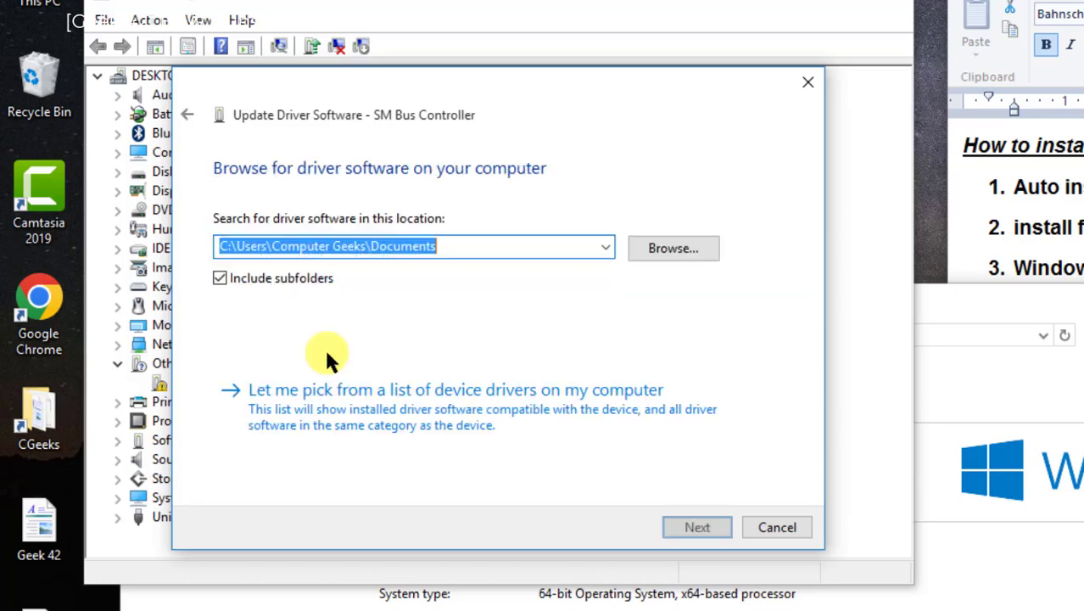
Step: Try browsing to This PC for drivers, cancel, and return to the search options
{"action": "left_click", "coordinate": [649, 251]}
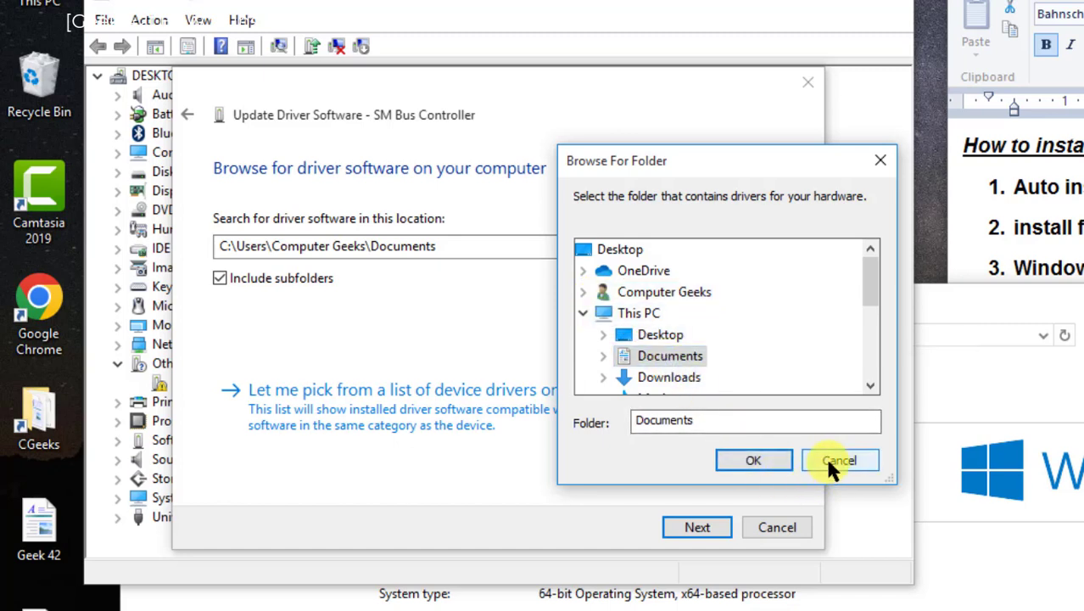
{"action": "scroll", "coordinate": [721, 369], "scroll_direction": "down", "scroll_amount": 2}
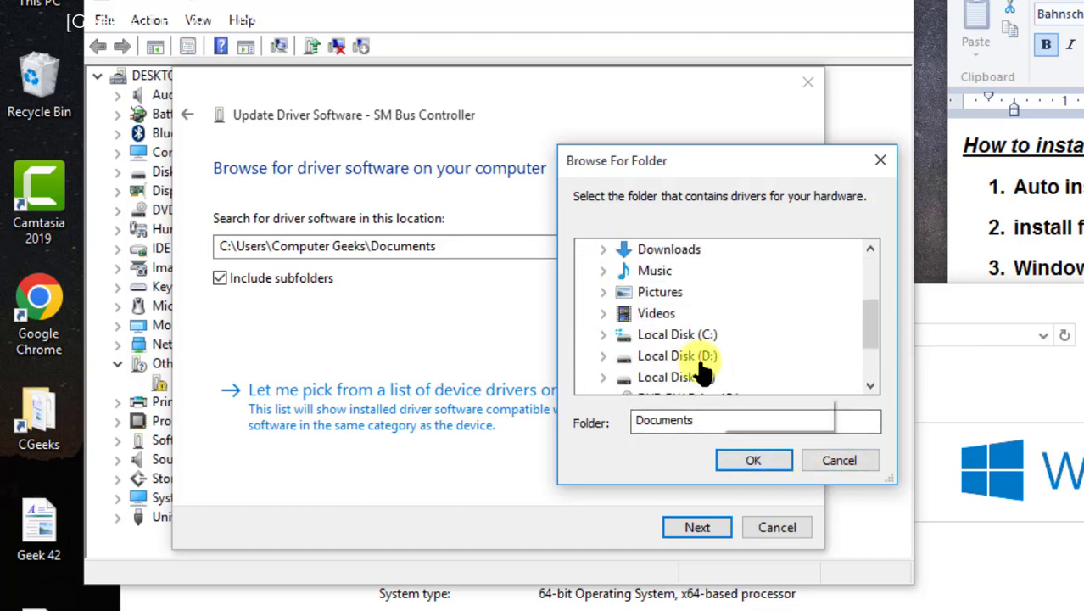
{"action": "scroll", "coordinate": [691, 361], "scroll_direction": "up", "scroll_amount": 2}
{"action": "left_click", "coordinate": [635, 315]}
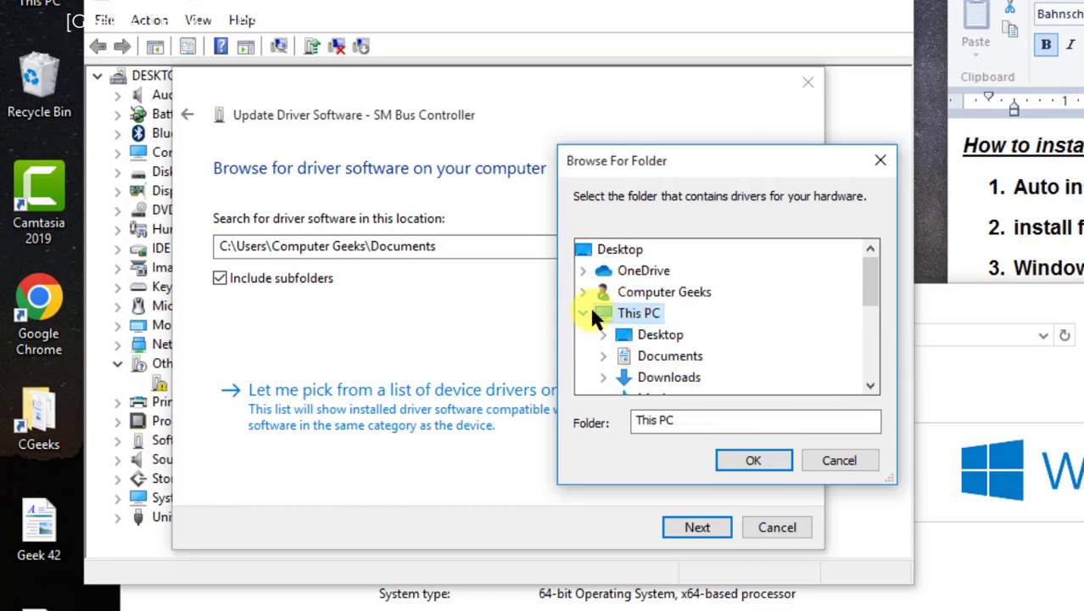
{"action": "scroll", "coordinate": [625, 369], "scroll_direction": "down", "scroll_amount": 3}
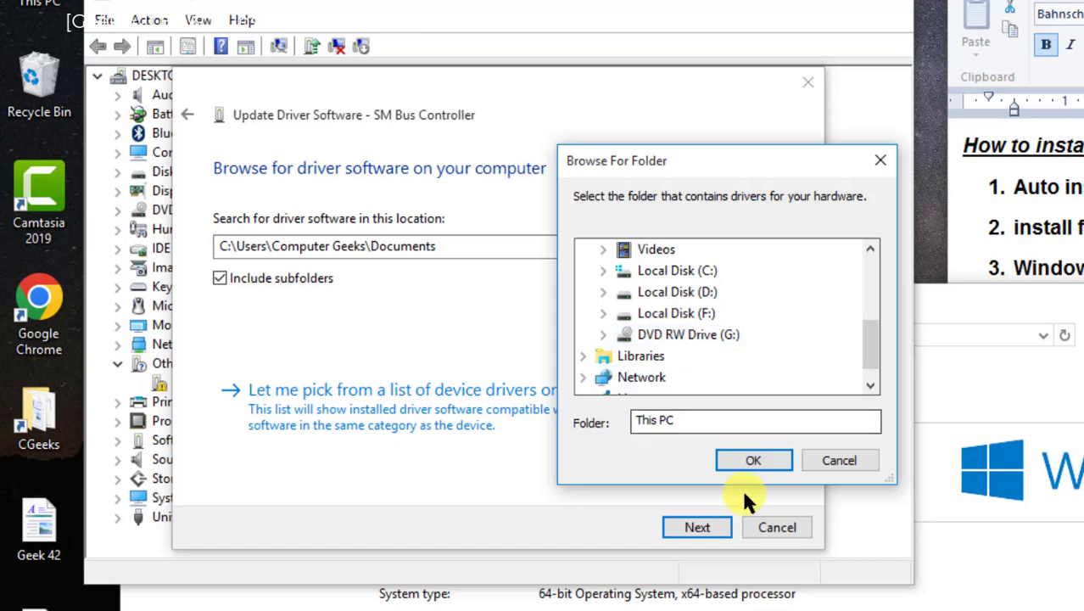
{"action": "left_click", "coordinate": [824, 458]}
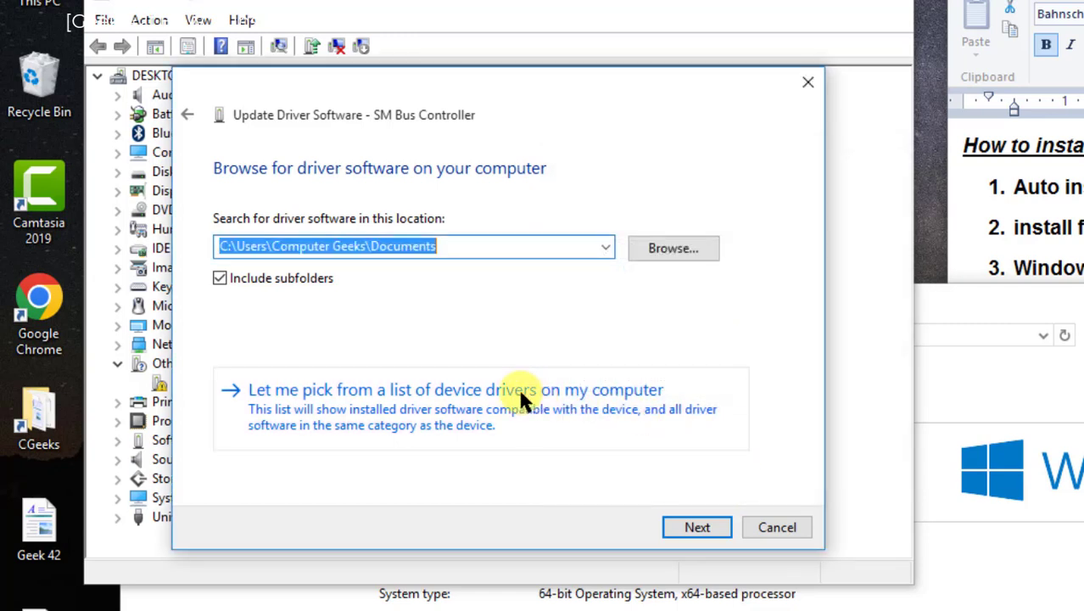
{"action": "left_click", "coordinate": [185, 115]}
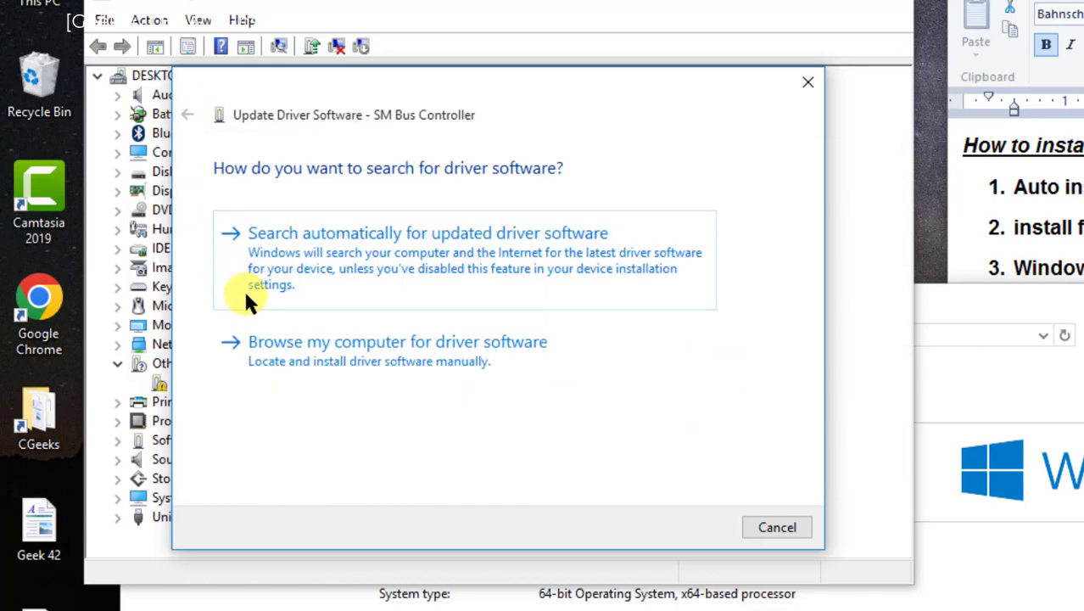
Step: Search automatically and install the Mobile 5th Generation Intel(R) Core(TM) SMBus Controller - 9CA2 driver
{"action": "left_click", "coordinate": [370, 270]}
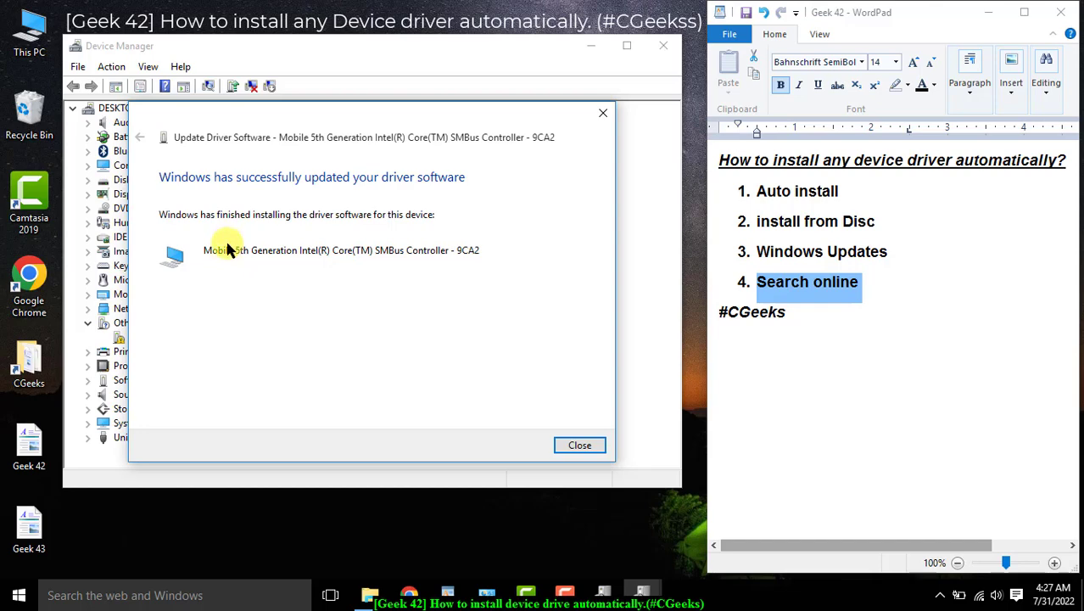
Step: Close the wizard, locate the SMBus controller under System devices, then collapse that category
{"action": "left_click", "coordinate": [585, 445]}
{"action": "scroll", "coordinate": [187, 386], "scroll_direction": "down", "scroll_amount": 1}
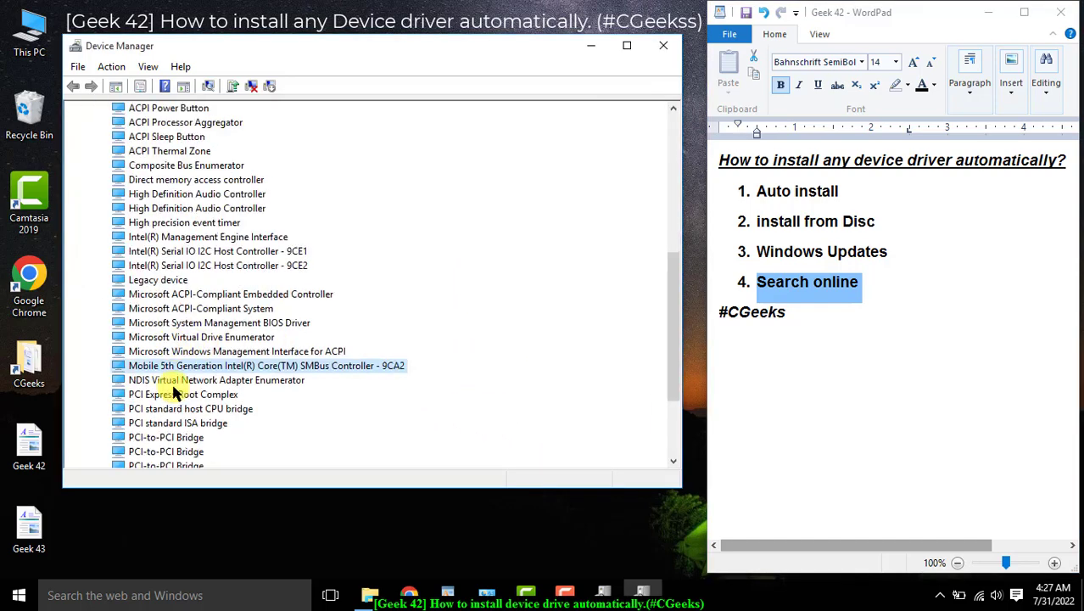
{"action": "scroll", "coordinate": [170, 372], "scroll_direction": "up", "scroll_amount": 3}
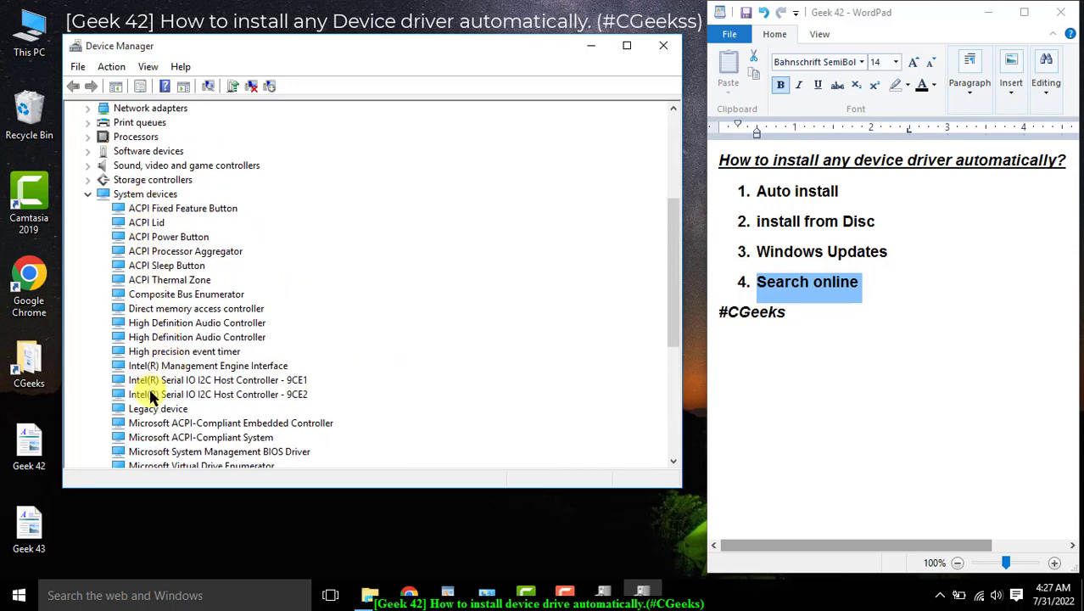
{"action": "scroll", "coordinate": [153, 367], "scroll_direction": "up", "scroll_amount": 4}
{"action": "left_click", "coordinate": [84, 365]}
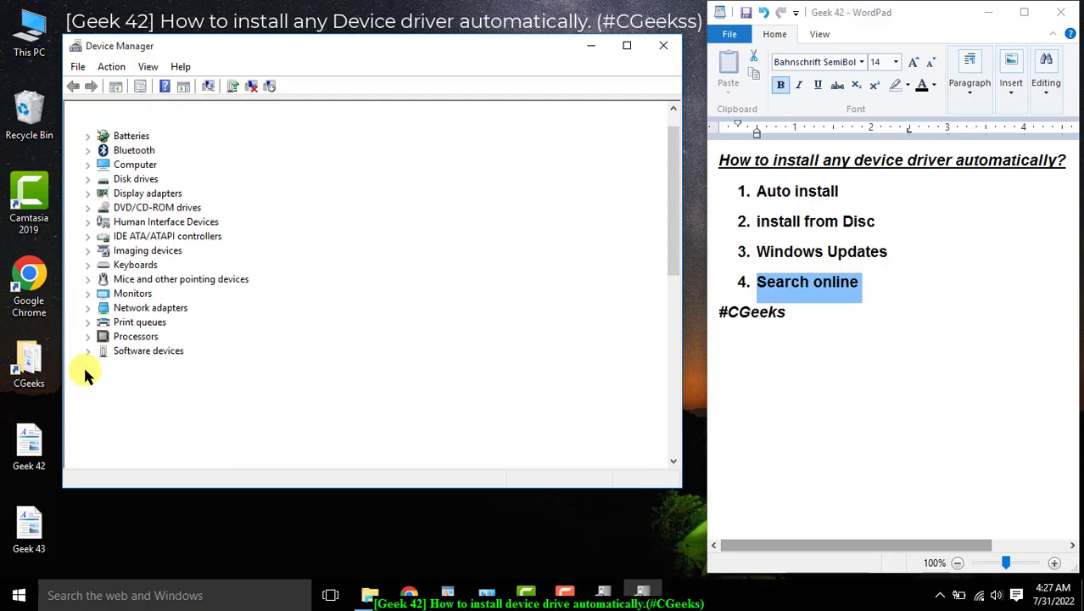